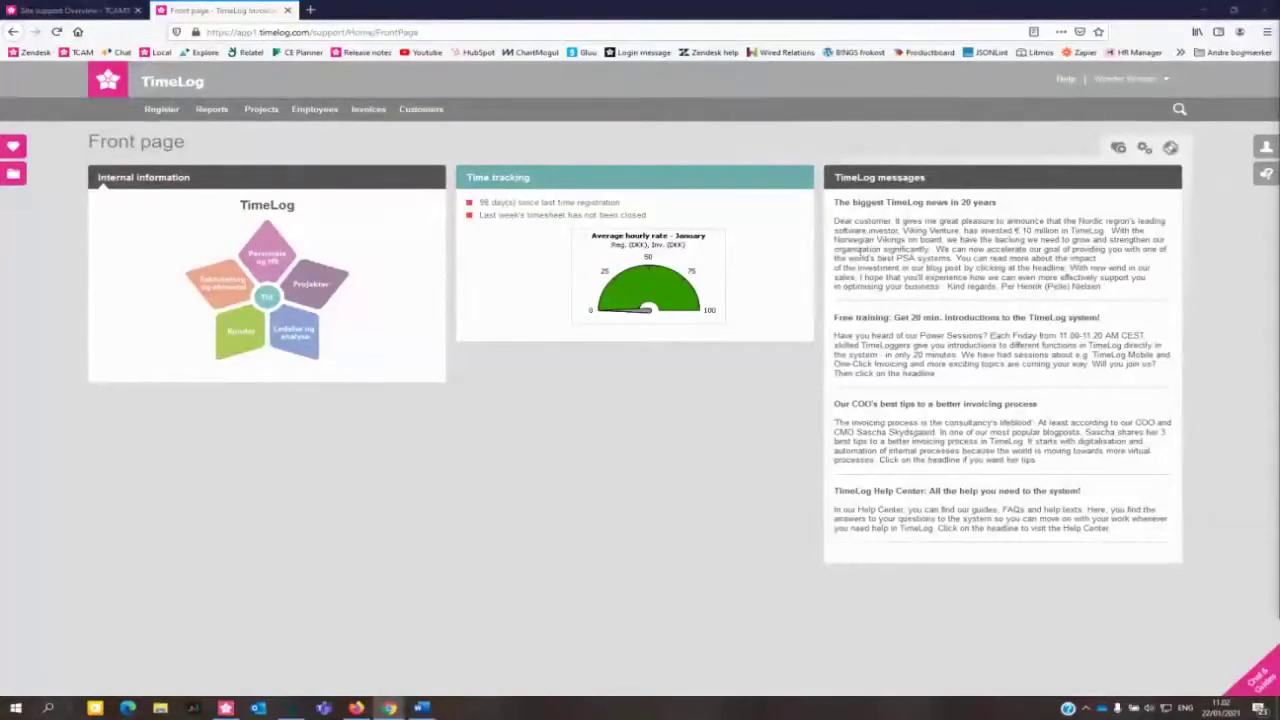
Step: Search the reports list for 'time' and open Time registrations by project/employee
{"action": "left_click", "coordinate": [212, 110]}
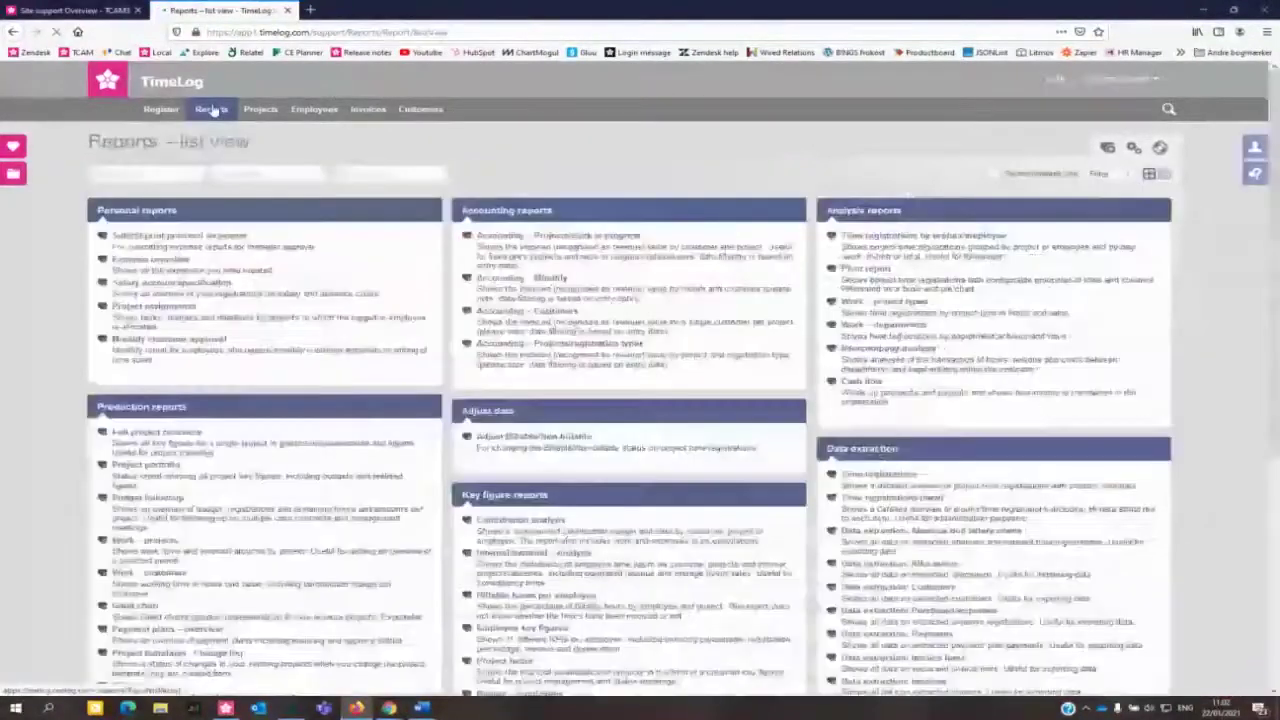
{"action": "type", "text": "time"}
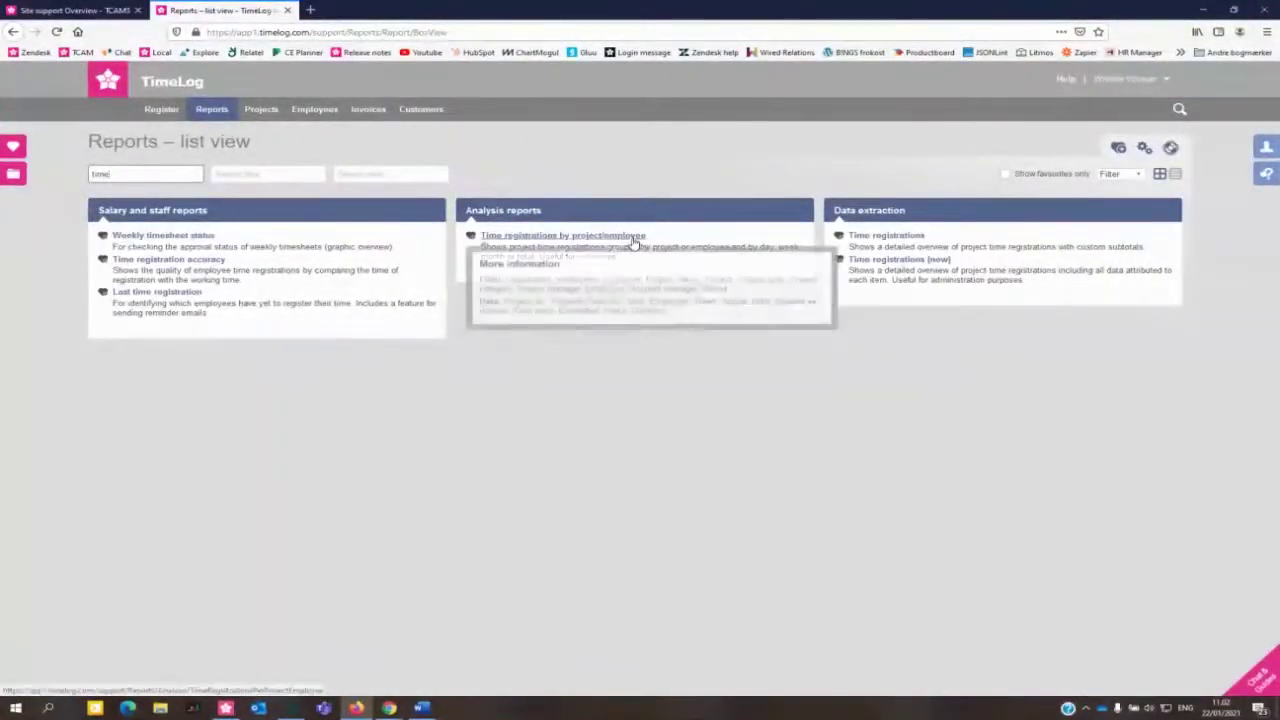
{"action": "left_click", "coordinate": [632, 240]}
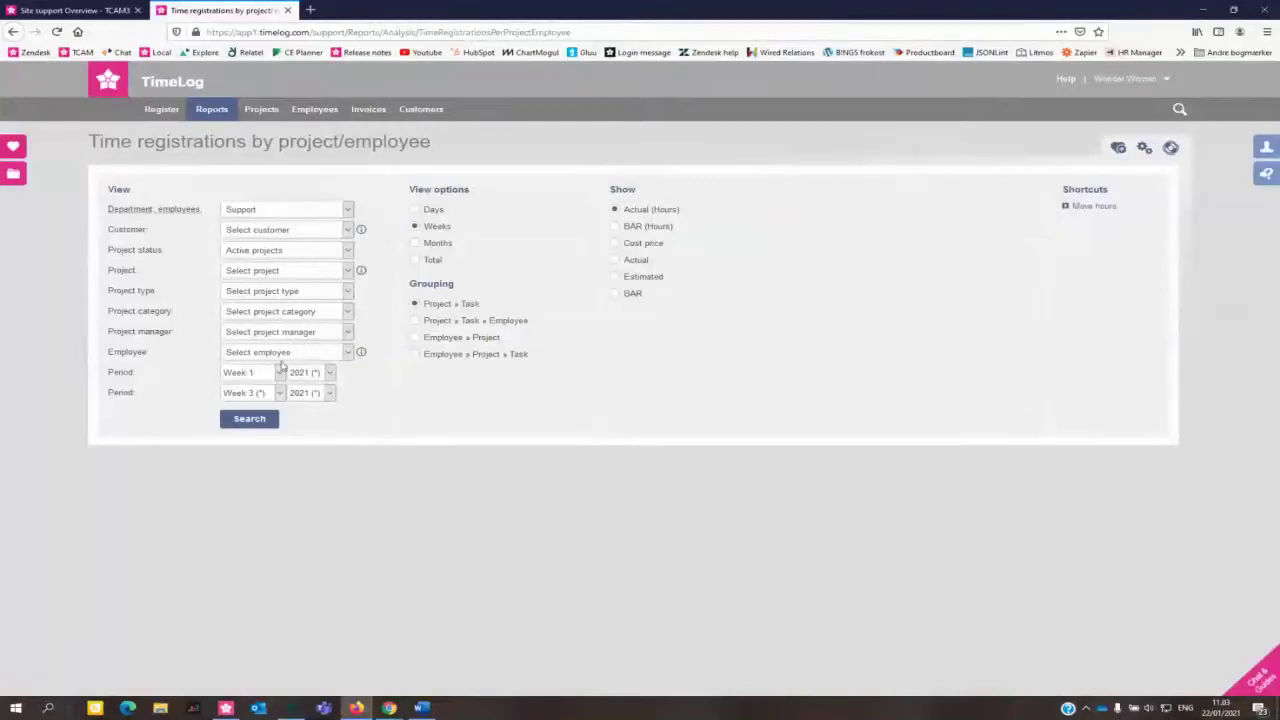
Step: Switch the report to Months view with period September 2020 to December 2020, then search
{"action": "left_click", "coordinate": [249, 418]}
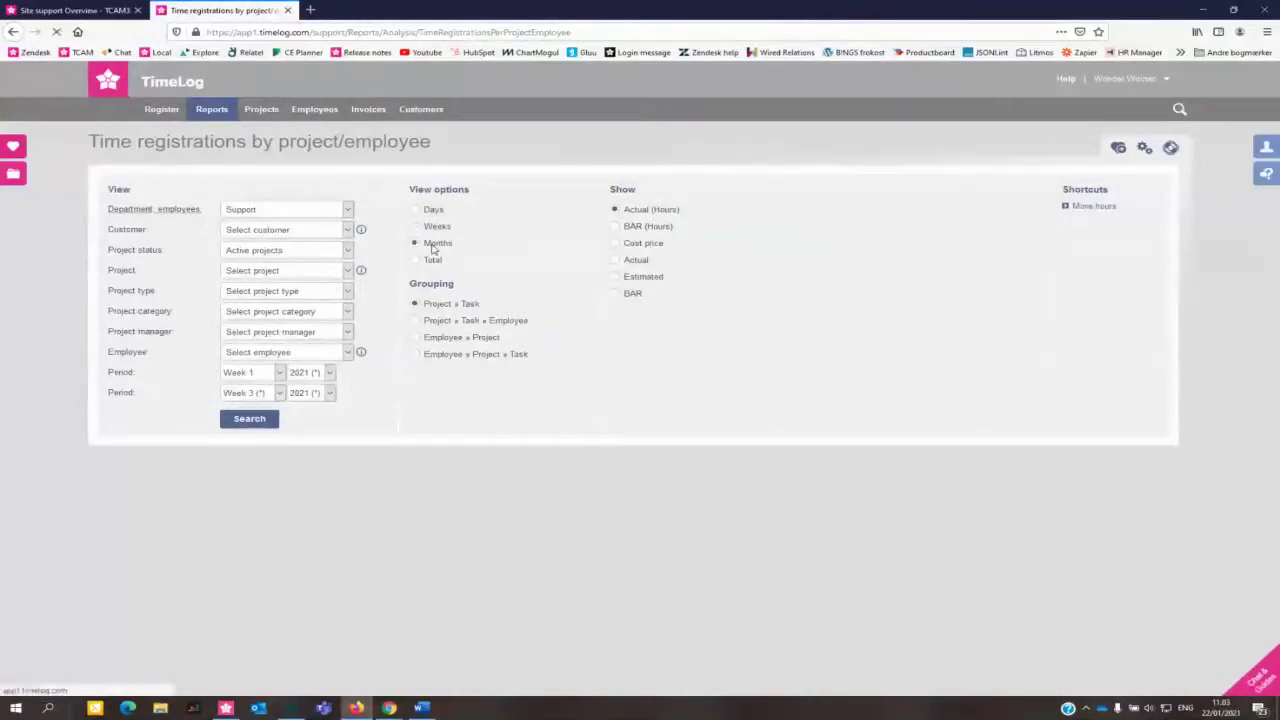
{"action": "left_click", "coordinate": [434, 246]}
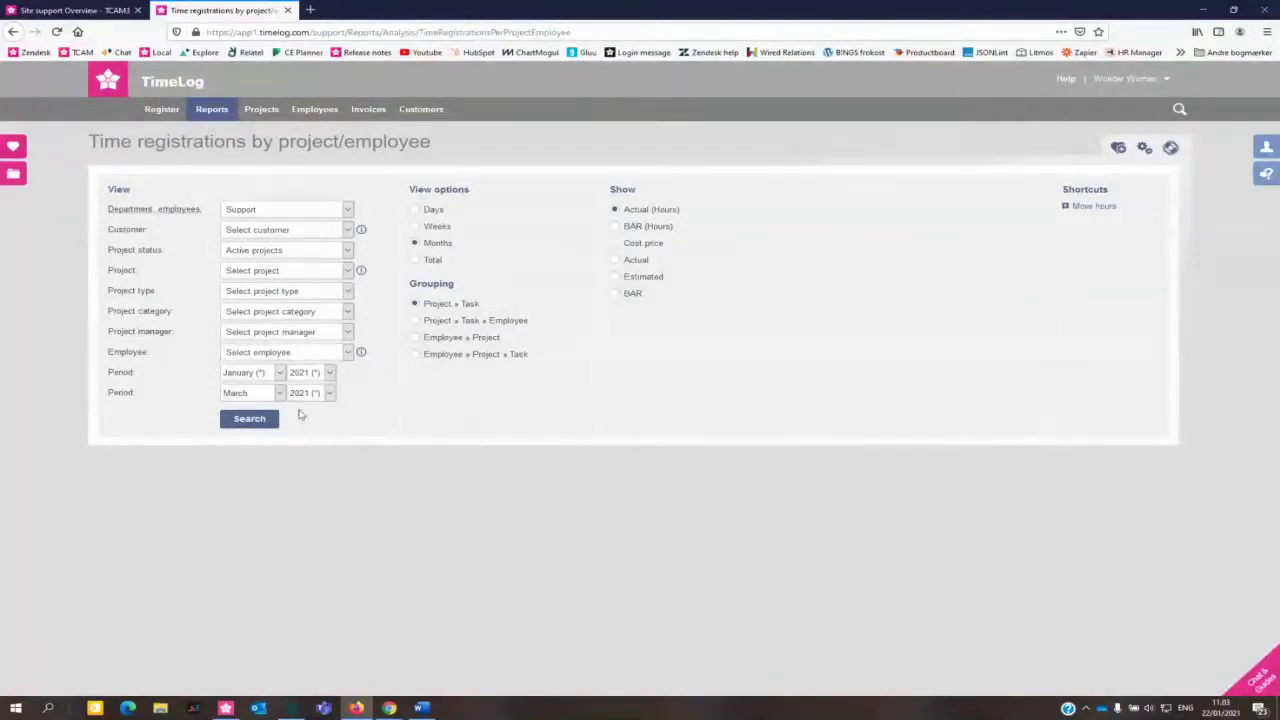
{"action": "left_click", "coordinate": [327, 375]}
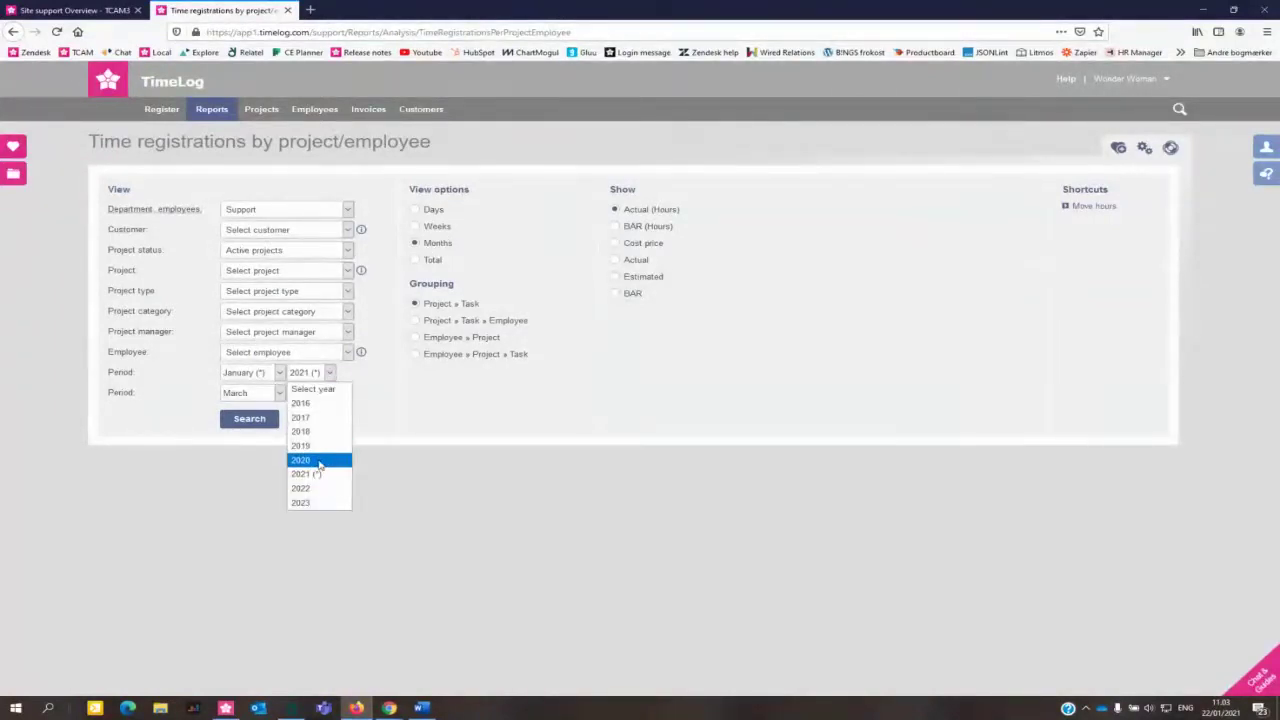
{"action": "left_click", "coordinate": [318, 460]}
{"action": "left_click", "coordinate": [282, 375]}
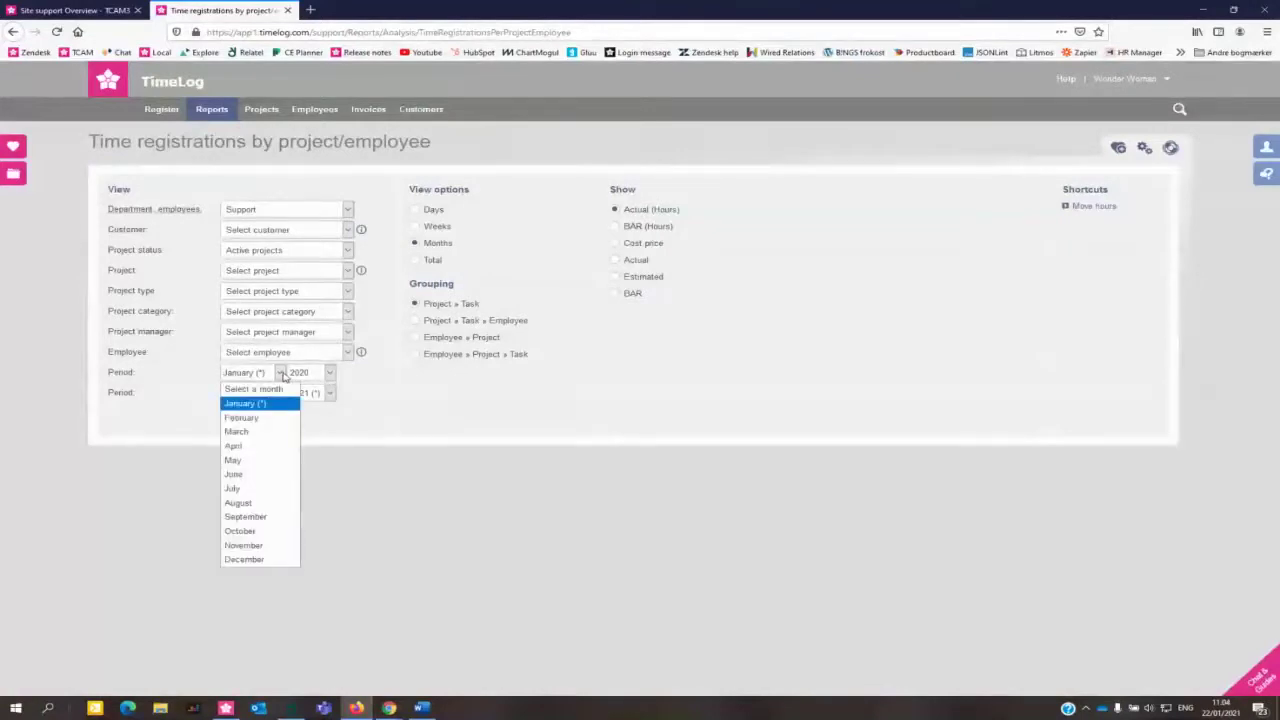
{"action": "left_click", "coordinate": [260, 517]}
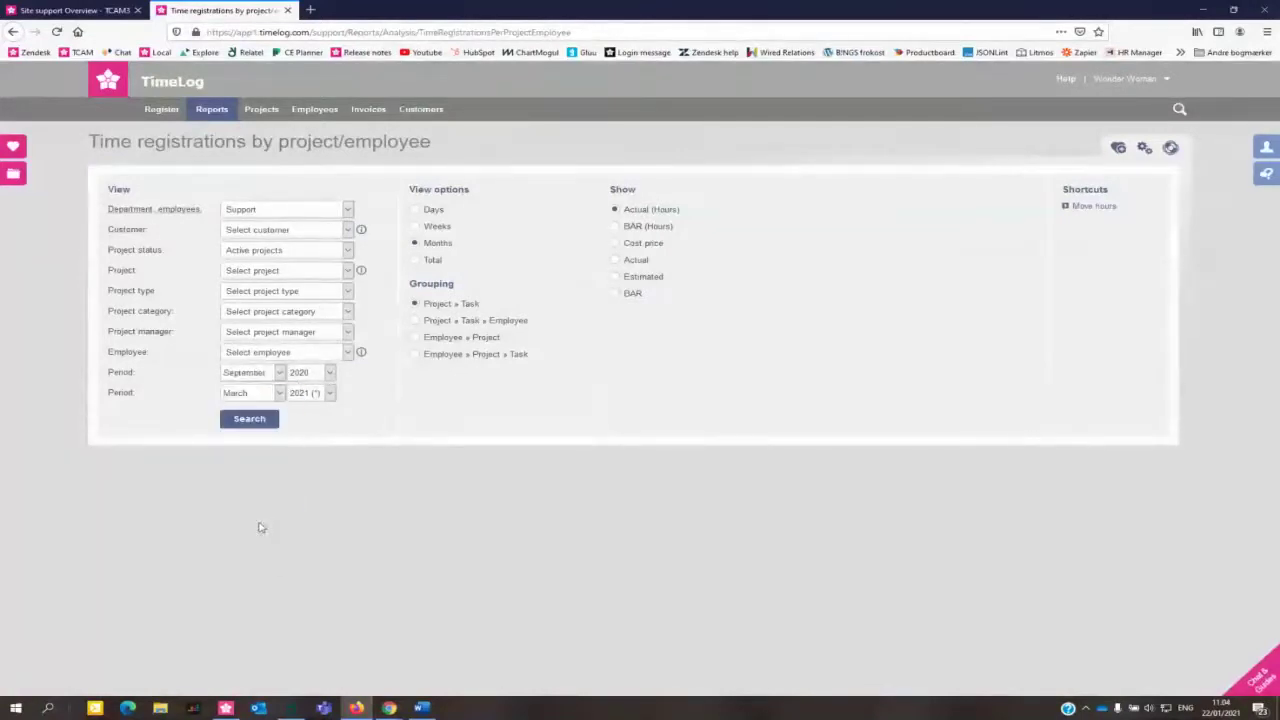
{"action": "left_click", "coordinate": [322, 393]}
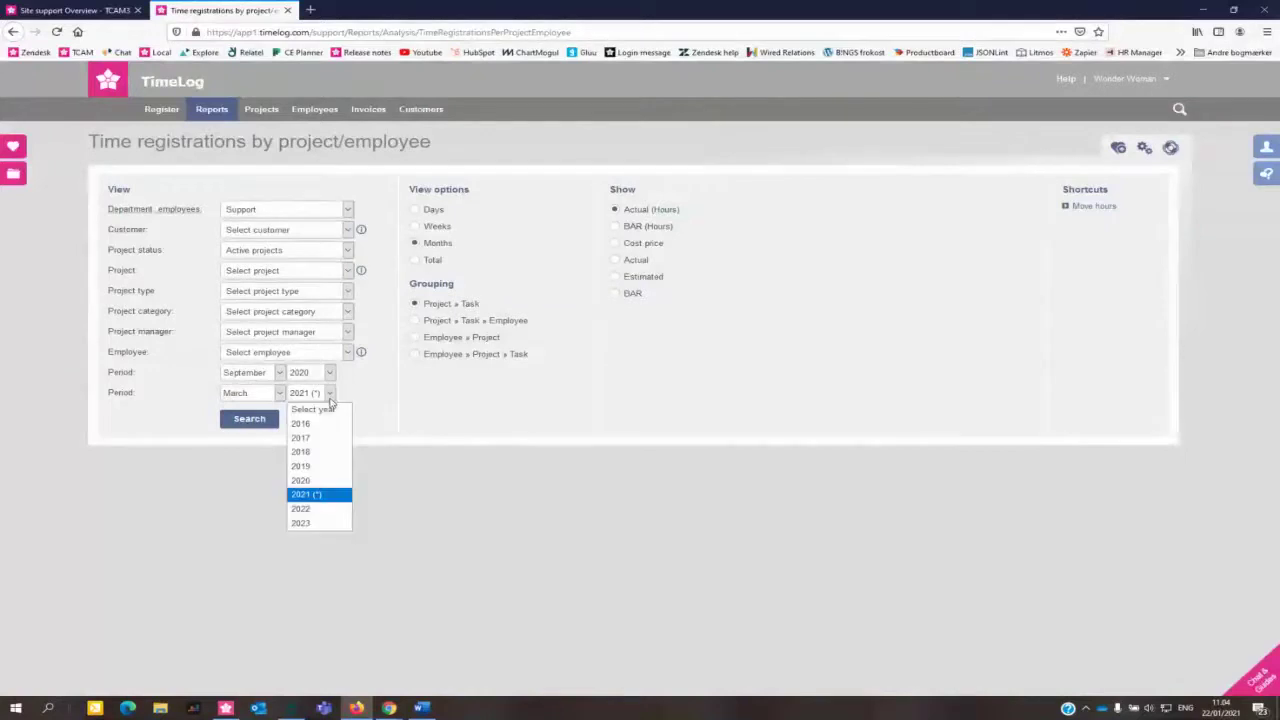
{"action": "left_click", "coordinate": [312, 481]}
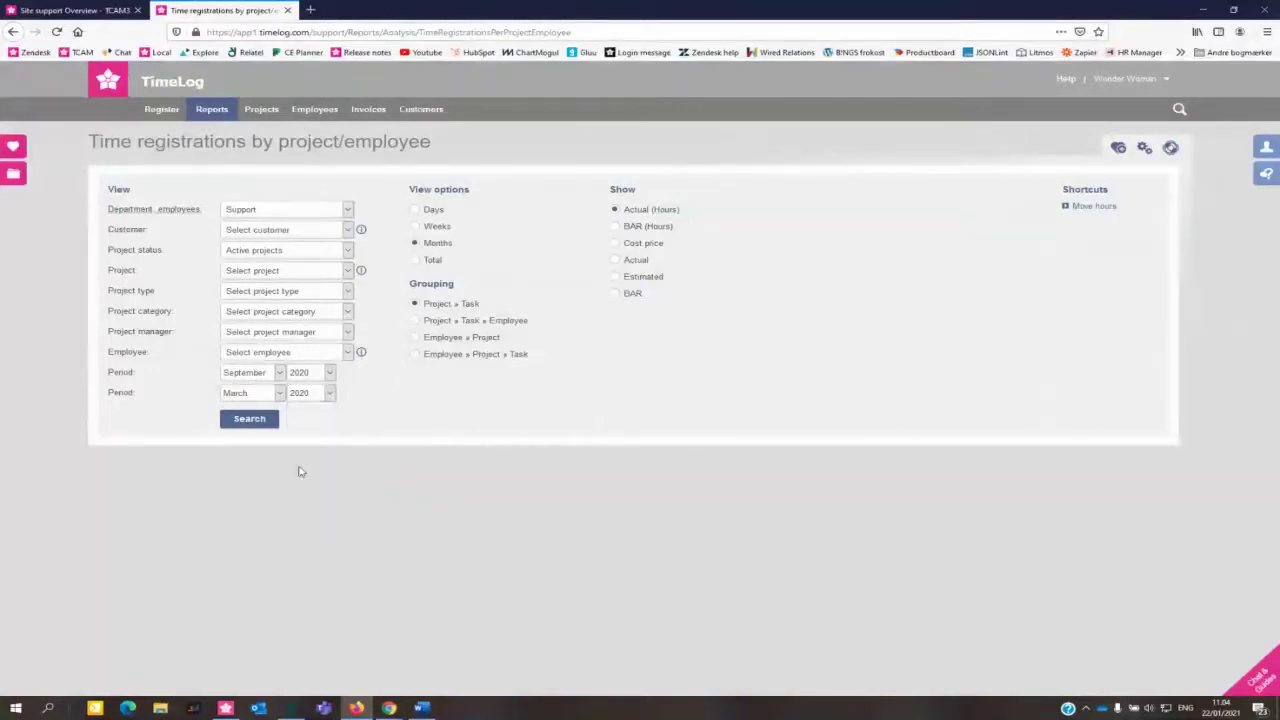
{"action": "left_click", "coordinate": [272, 393]}
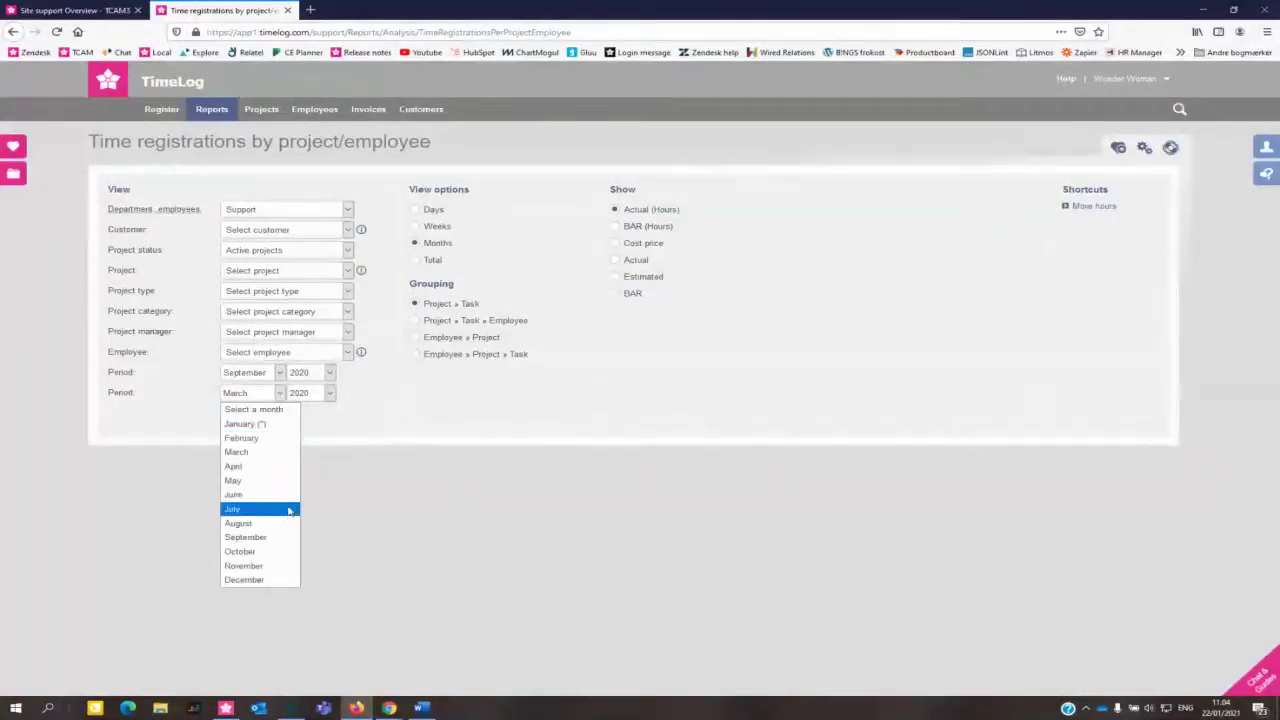
{"action": "left_click", "coordinate": [278, 582]}
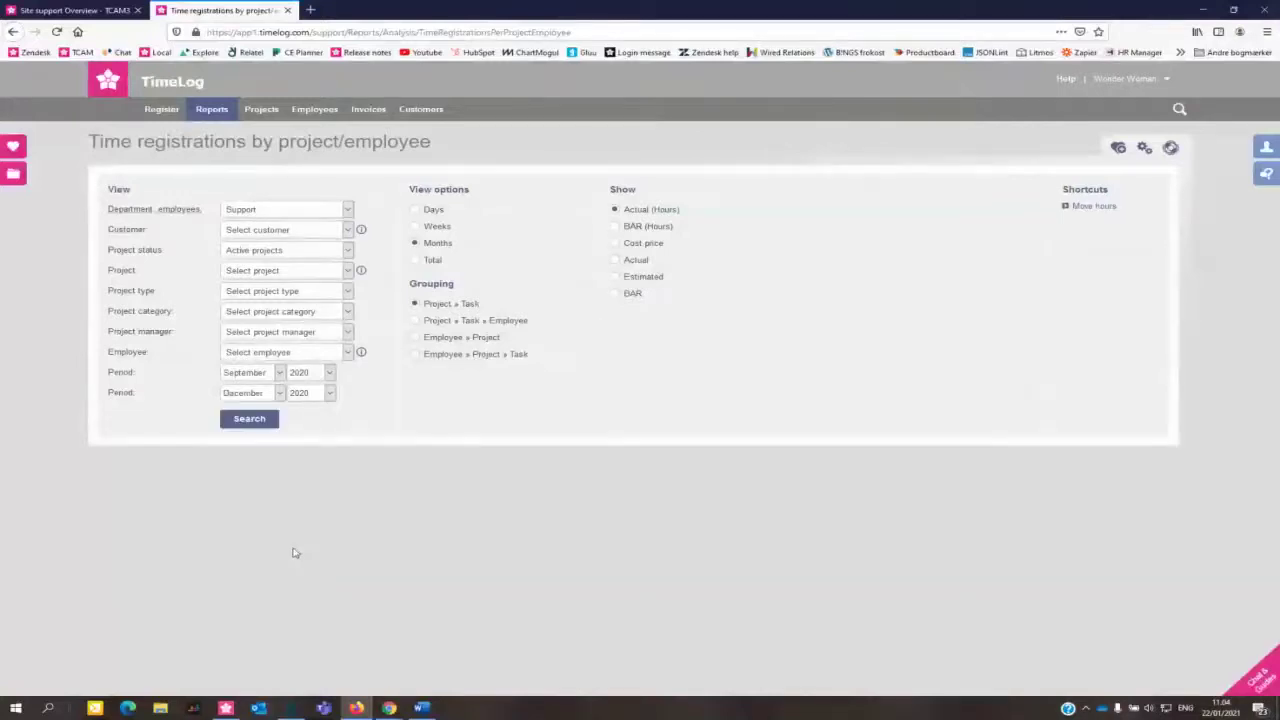
{"action": "left_click", "coordinate": [250, 420]}
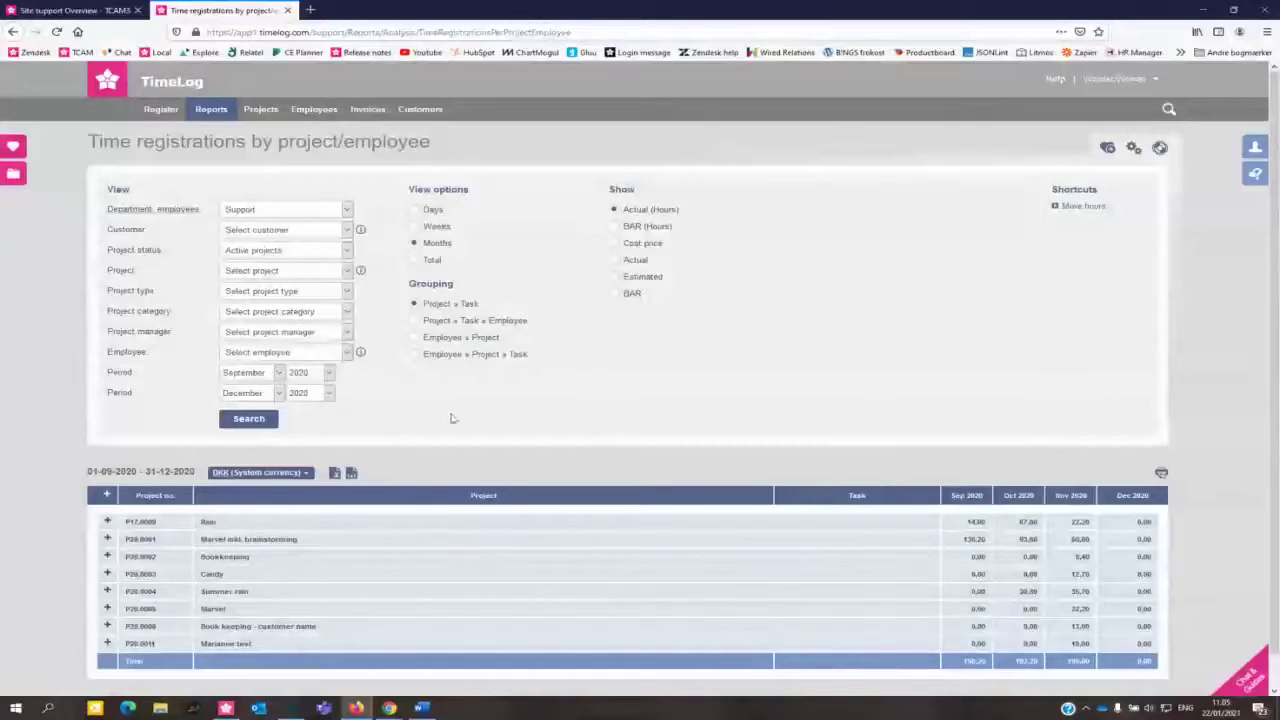
Step: Expand P17.0000 Rain and P20.0001 Marvel inkl. brainstorming to show their task rows
{"action": "scroll", "coordinate": [451, 418], "scroll_direction": "down", "scroll_amount": 1}
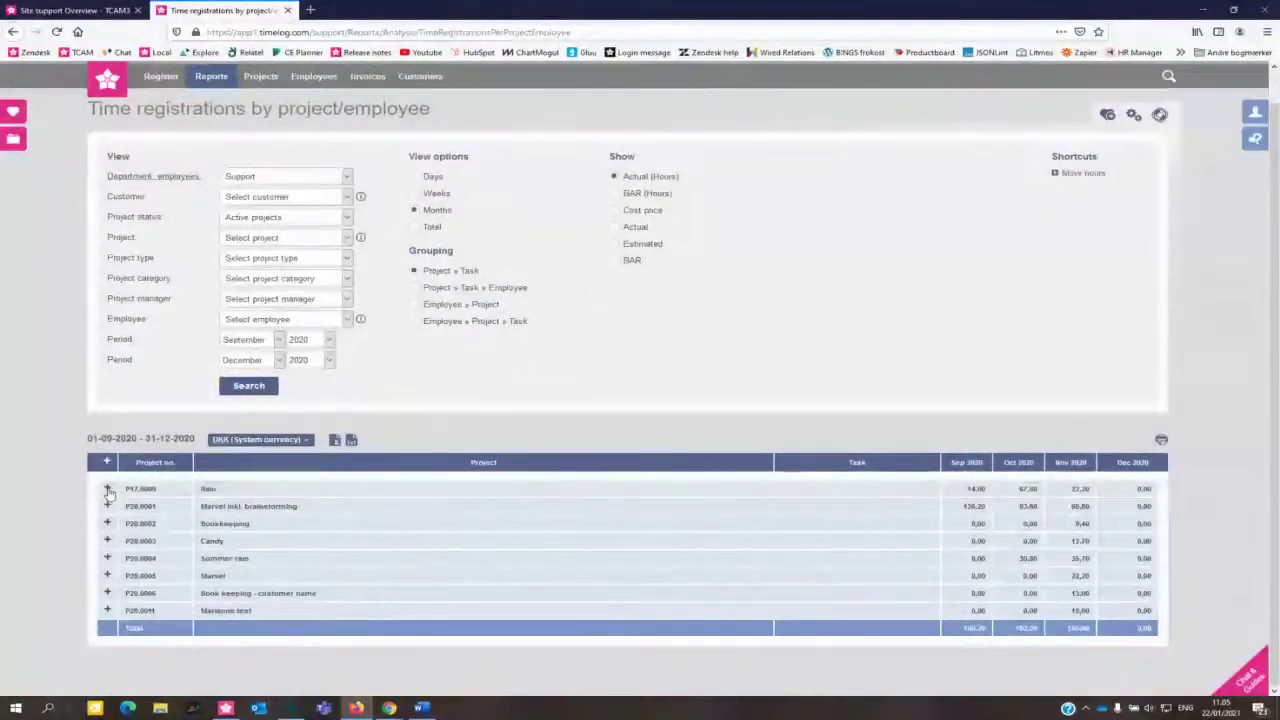
{"action": "left_click", "coordinate": [107, 489]}
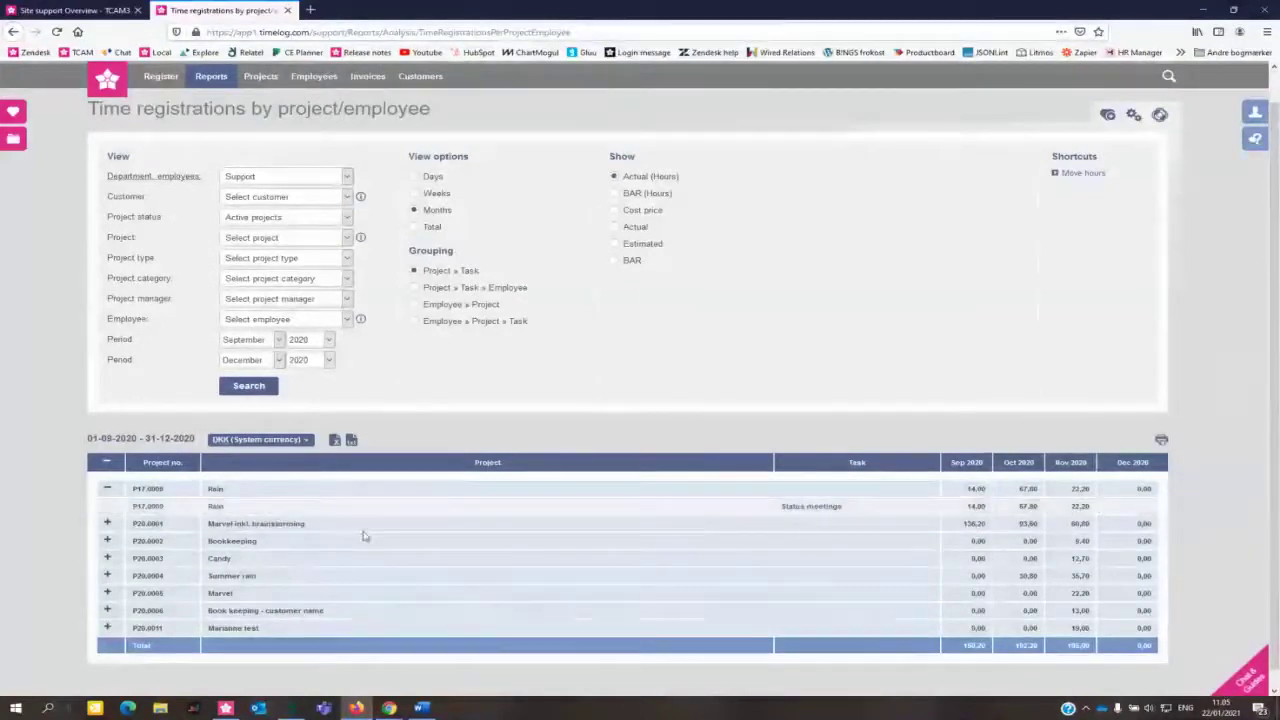
{"action": "left_click", "coordinate": [107, 523]}
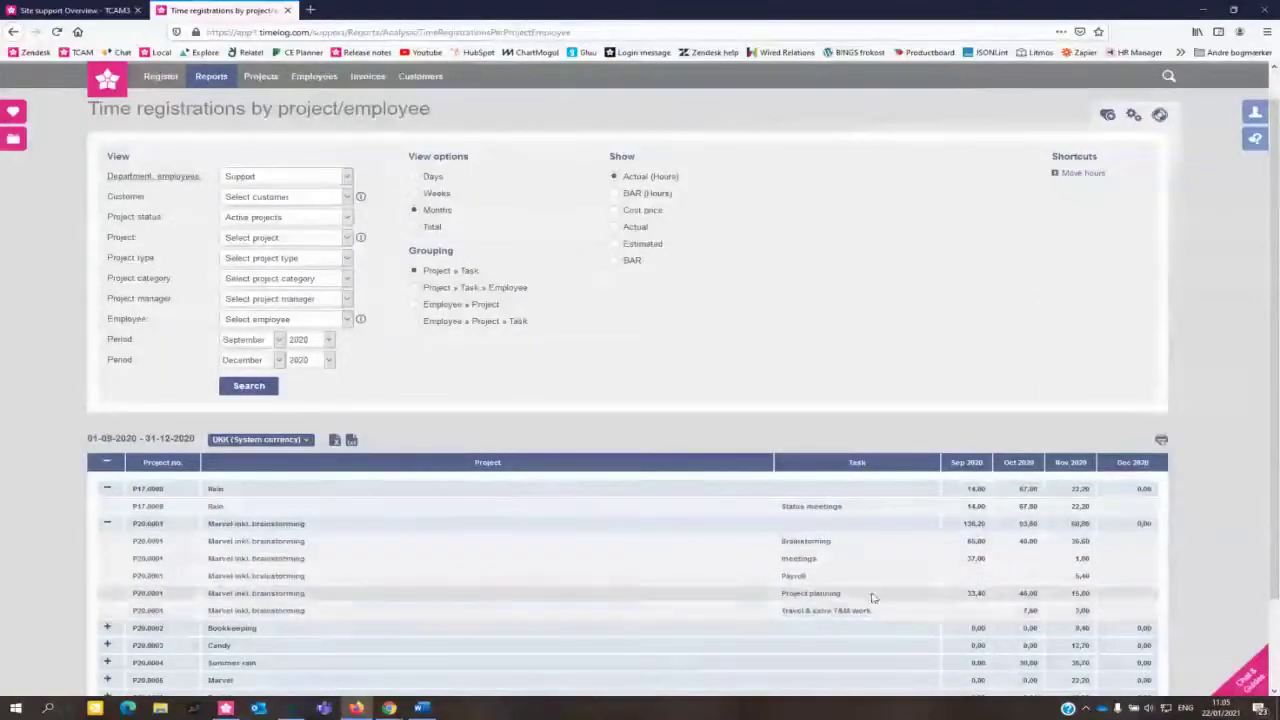
Step: Rerun grouped by Project > Task > Employee and expand Book keeping - customer name and Bookkeeping
{"action": "left_click", "coordinate": [414, 288]}
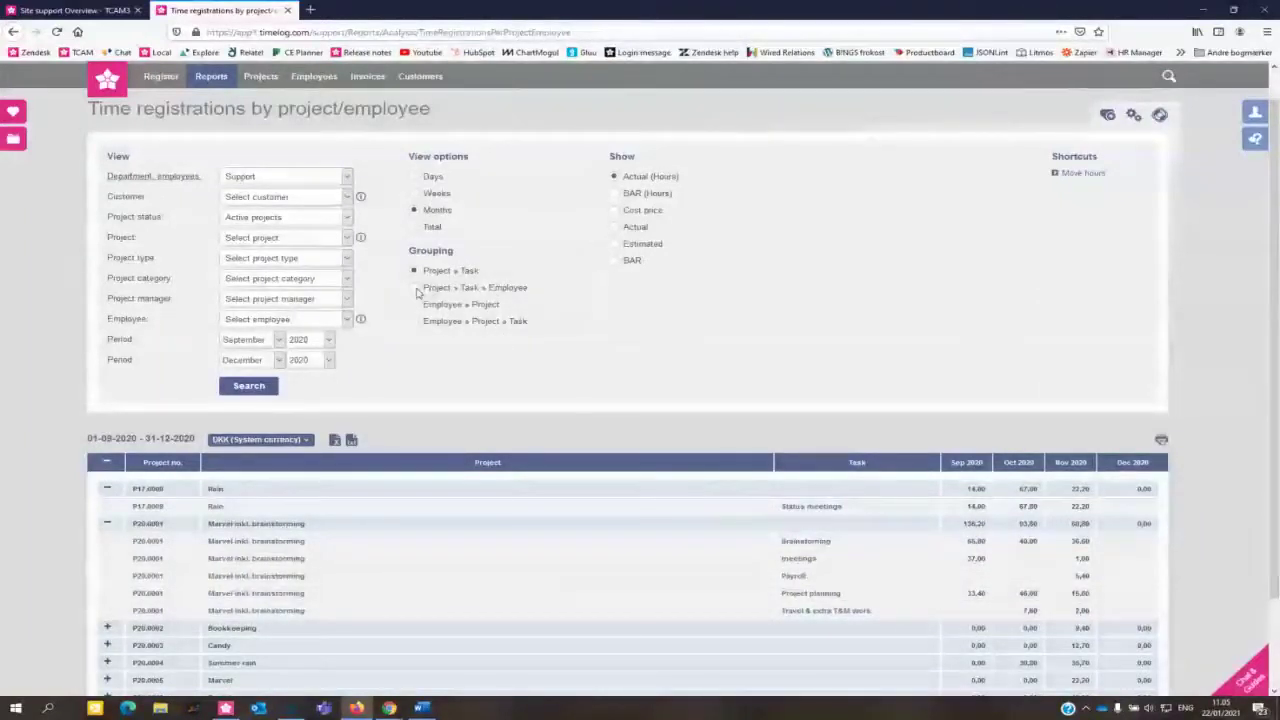
{"action": "left_click", "coordinate": [249, 386]}
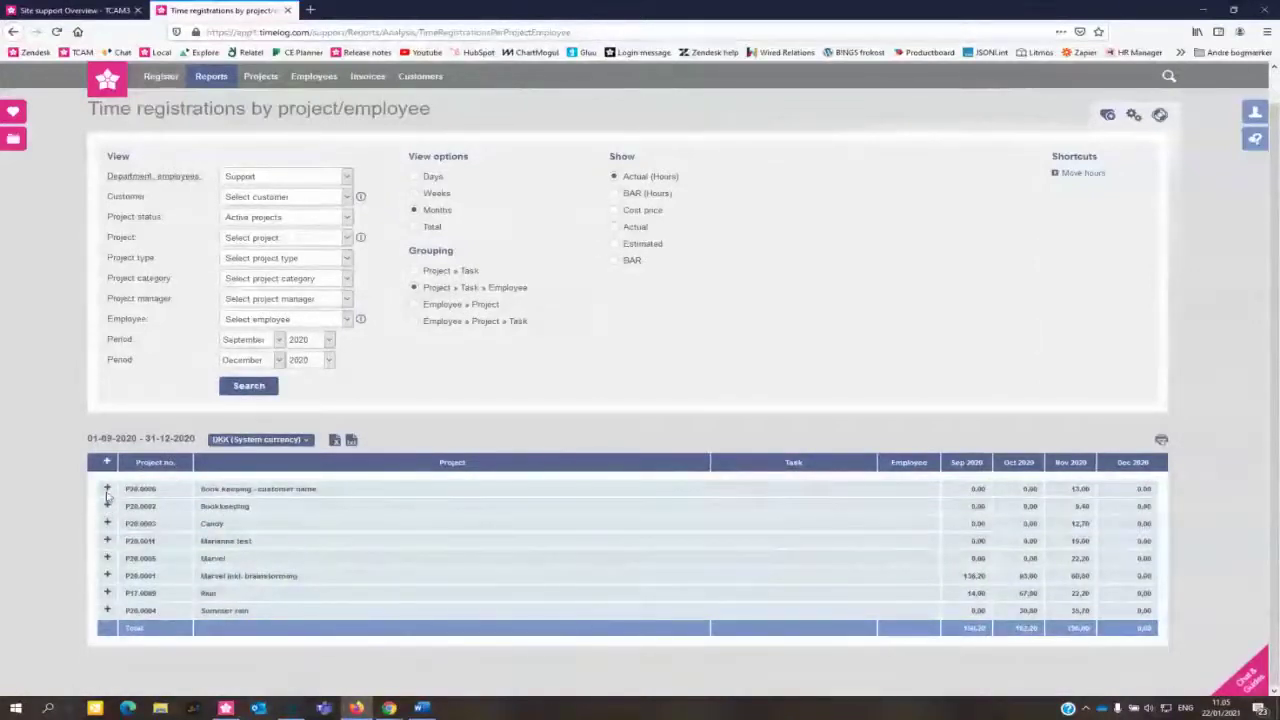
{"action": "left_click", "coordinate": [107, 490]}
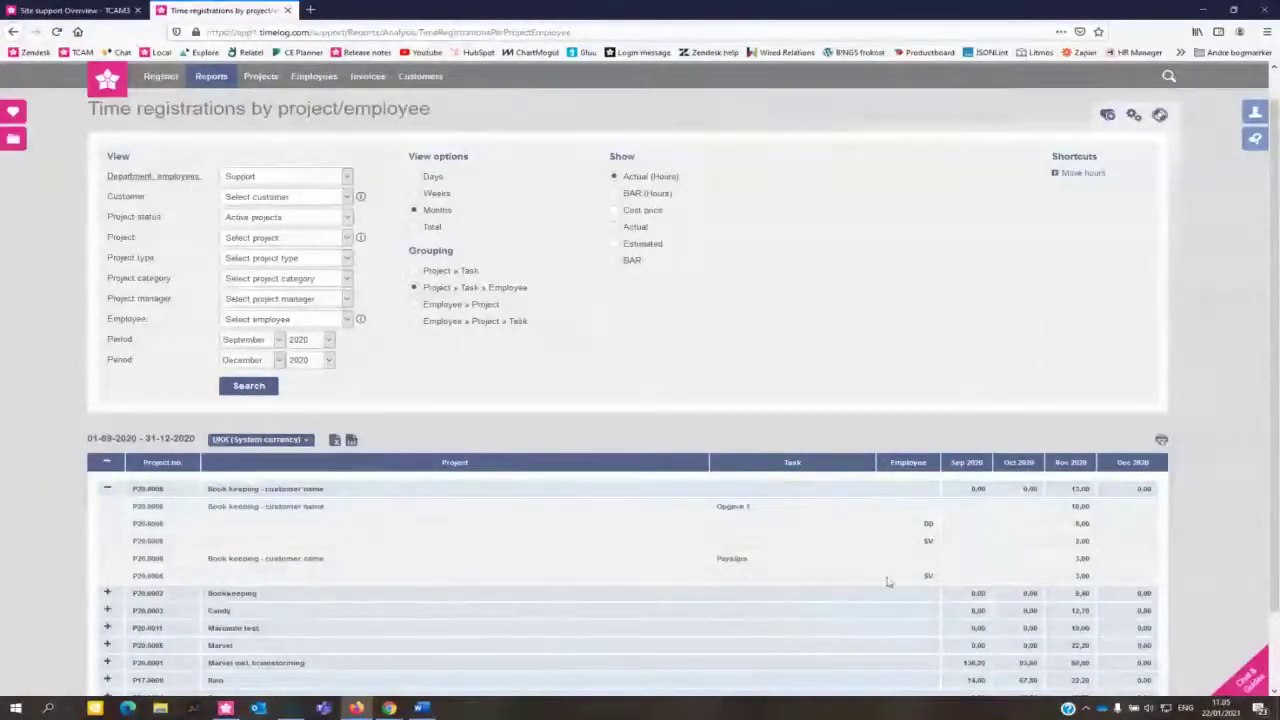
{"action": "left_click", "coordinate": [107, 593]}
{"action": "scroll", "coordinate": [38, 556], "scroll_direction": "down", "scroll_amount": 2}
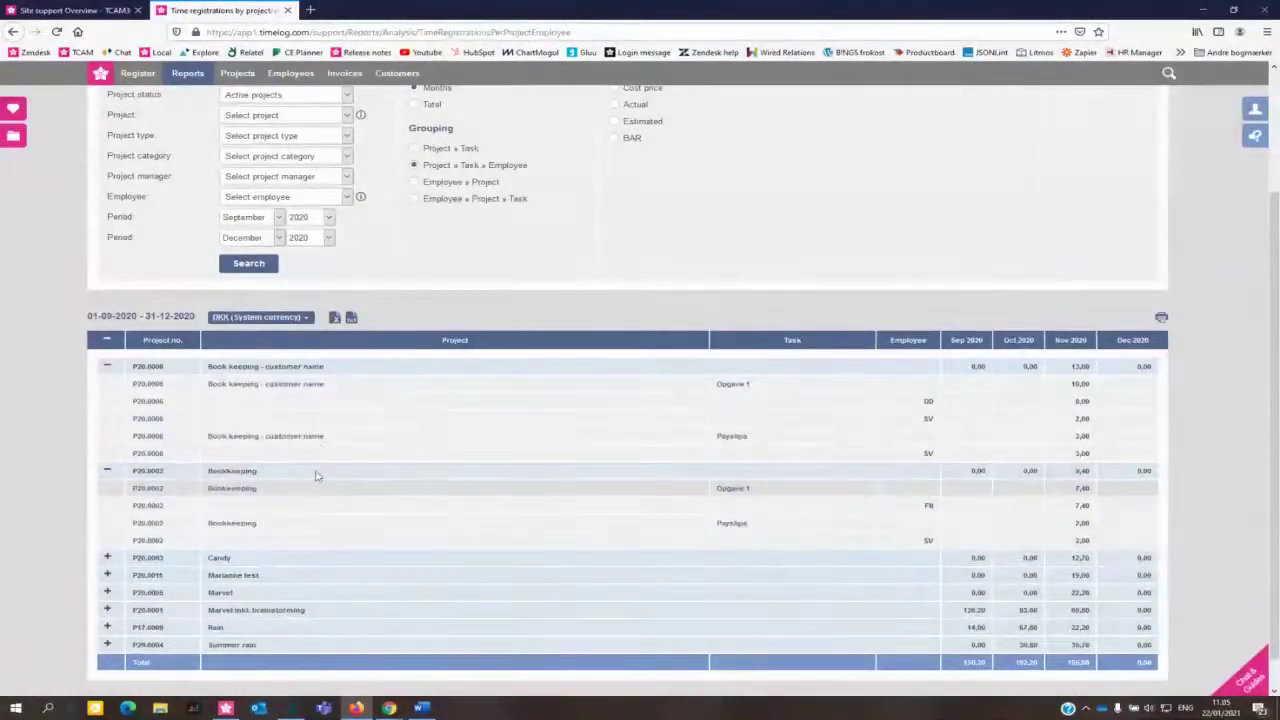
{"action": "scroll", "coordinate": [318, 447], "scroll_direction": "up", "scroll_amount": 3}
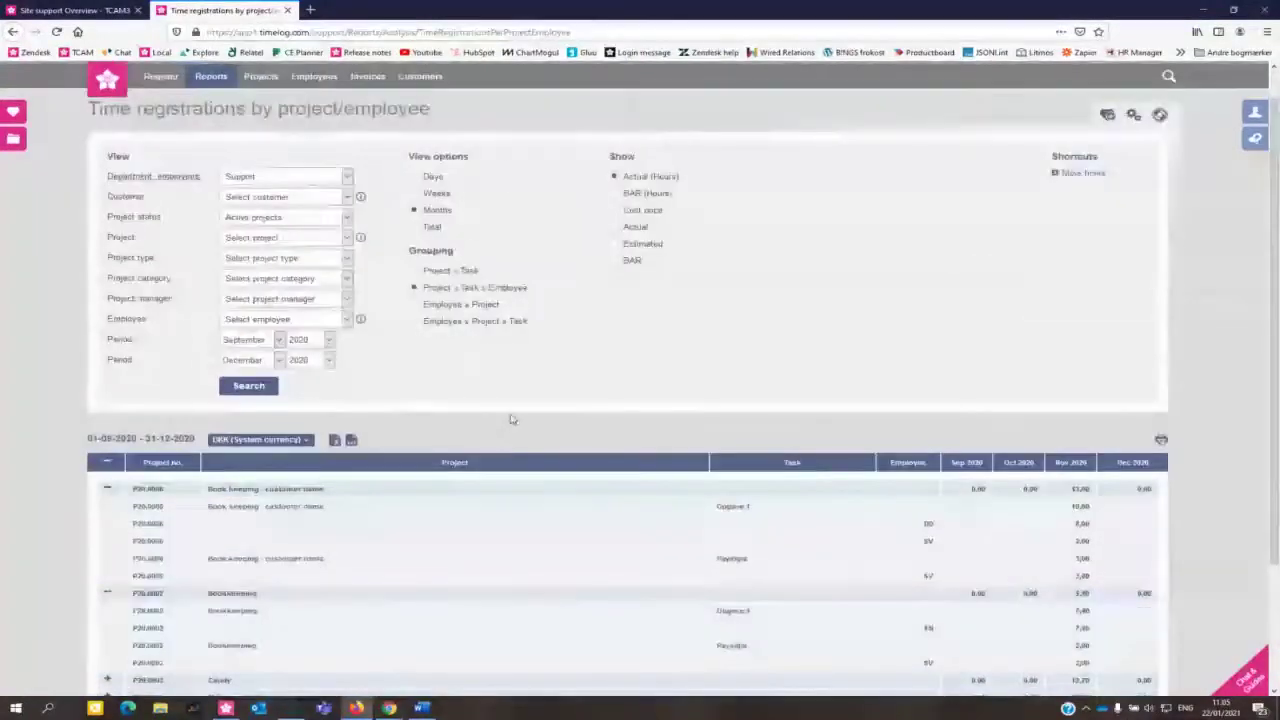
Step: Rerun grouped Employee x Project, expand CC and DD, then return to the reports list
{"action": "left_click", "coordinate": [418, 306]}
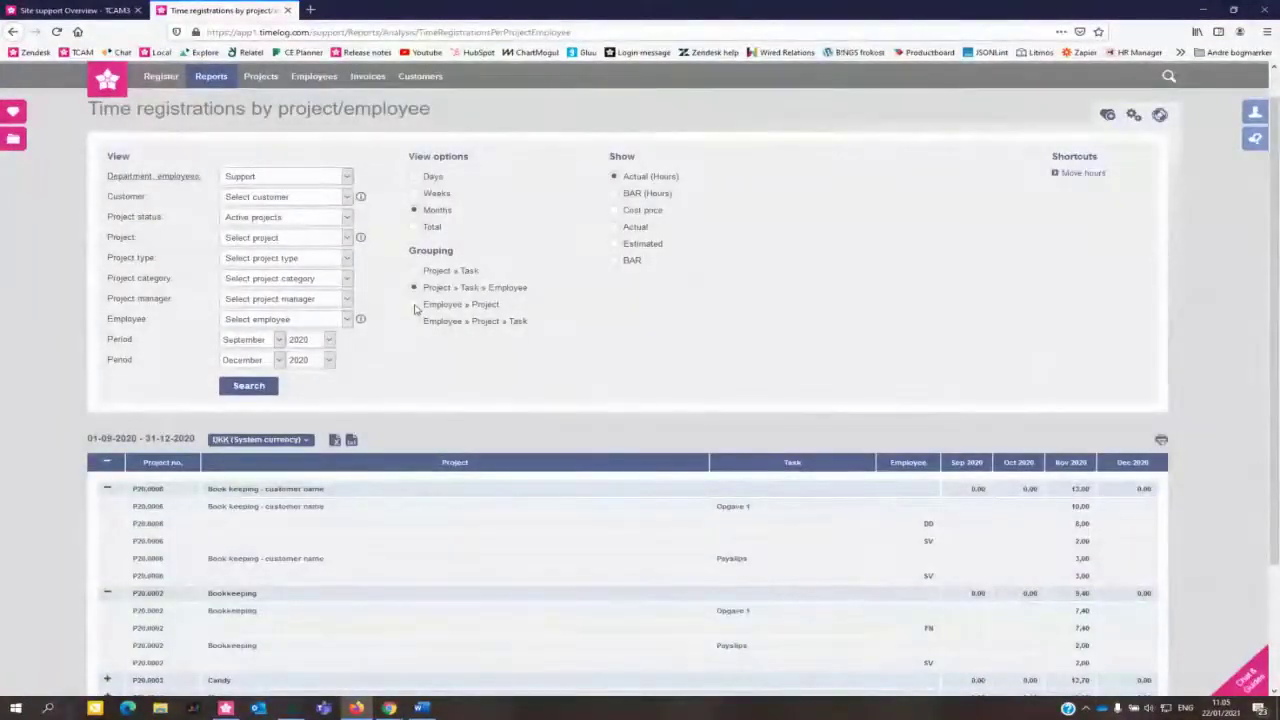
{"action": "left_click", "coordinate": [258, 386]}
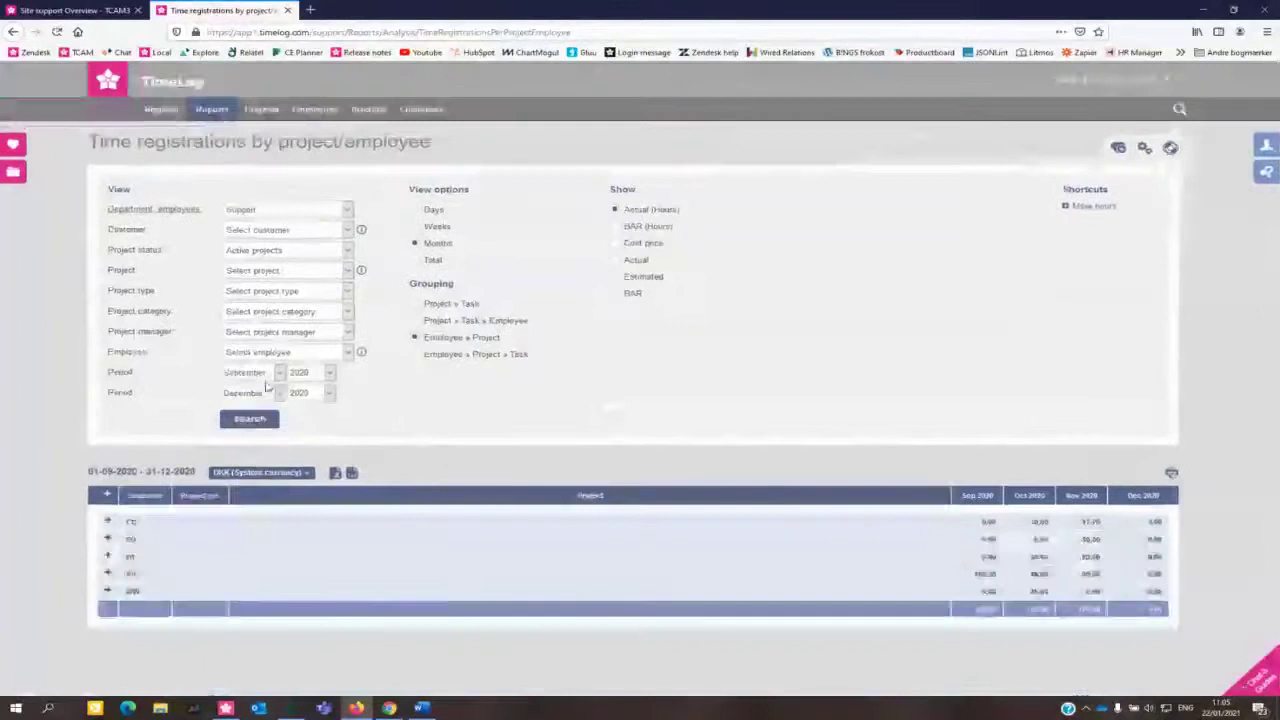
{"action": "left_click", "coordinate": [107, 522]}
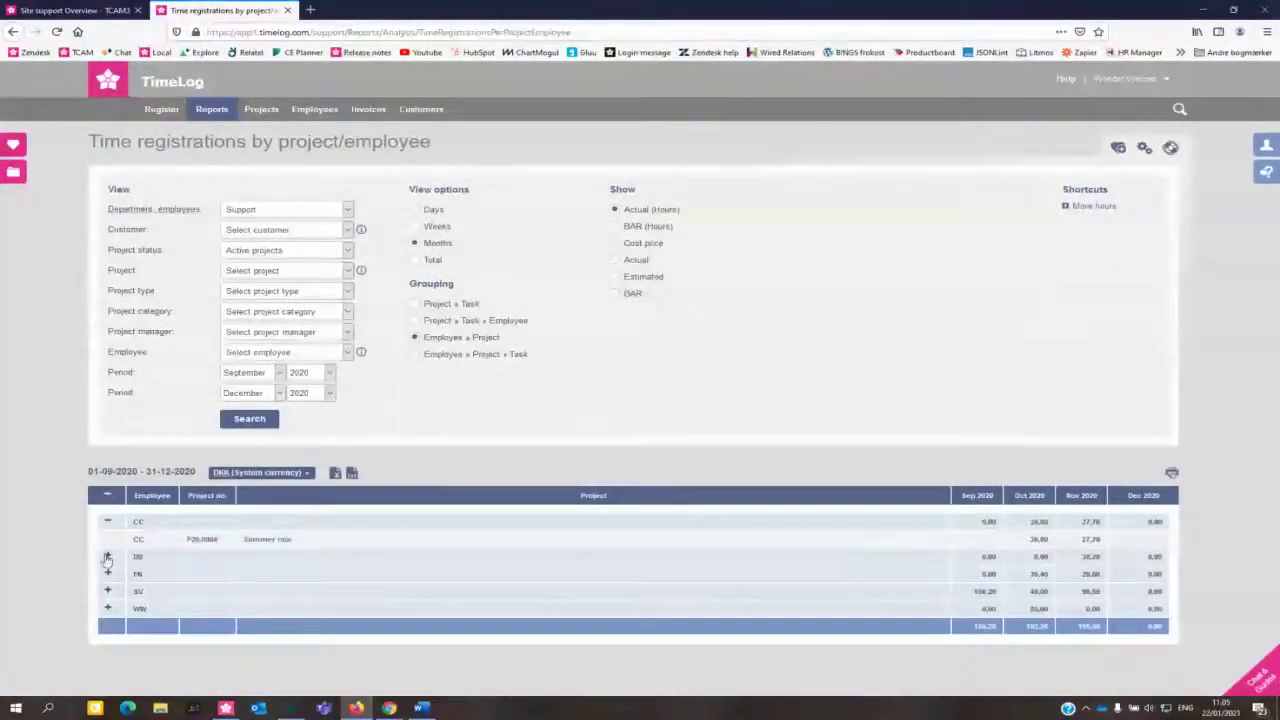
{"action": "left_click", "coordinate": [107, 557]}
{"action": "scroll", "coordinate": [78, 572], "scroll_direction": "down", "scroll_amount": 2}
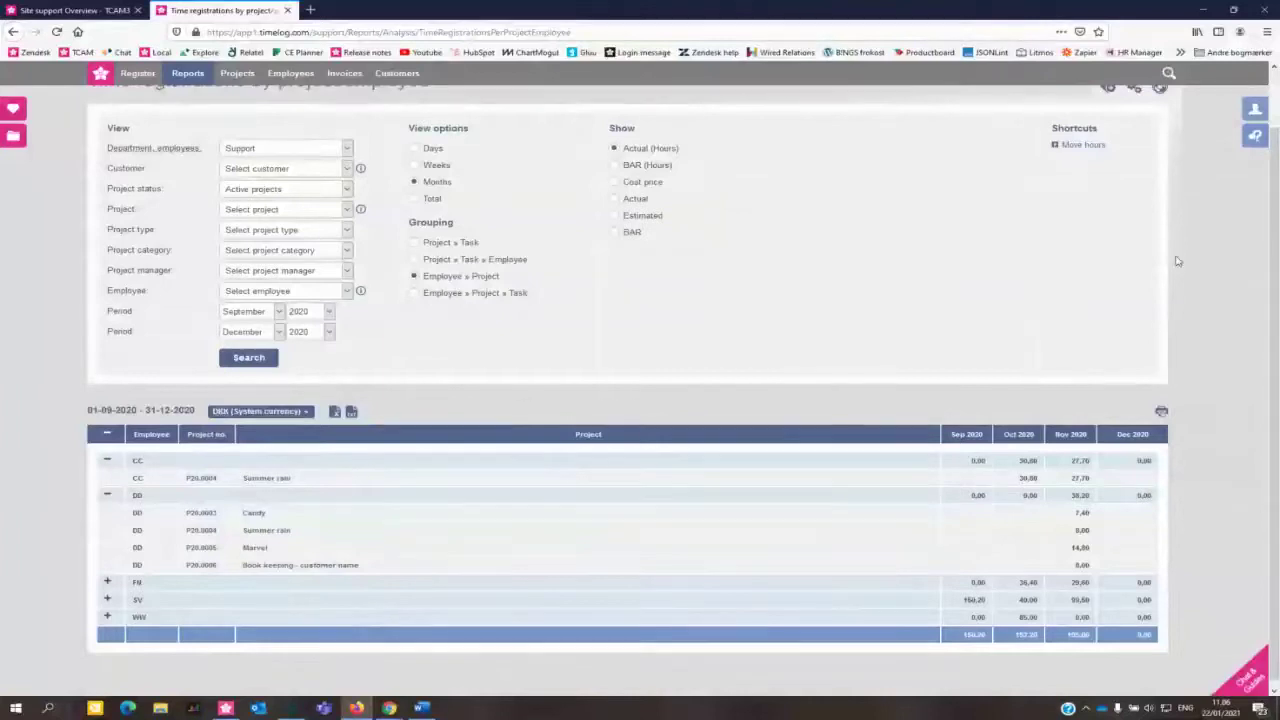
{"action": "left_click", "coordinate": [193, 77]}
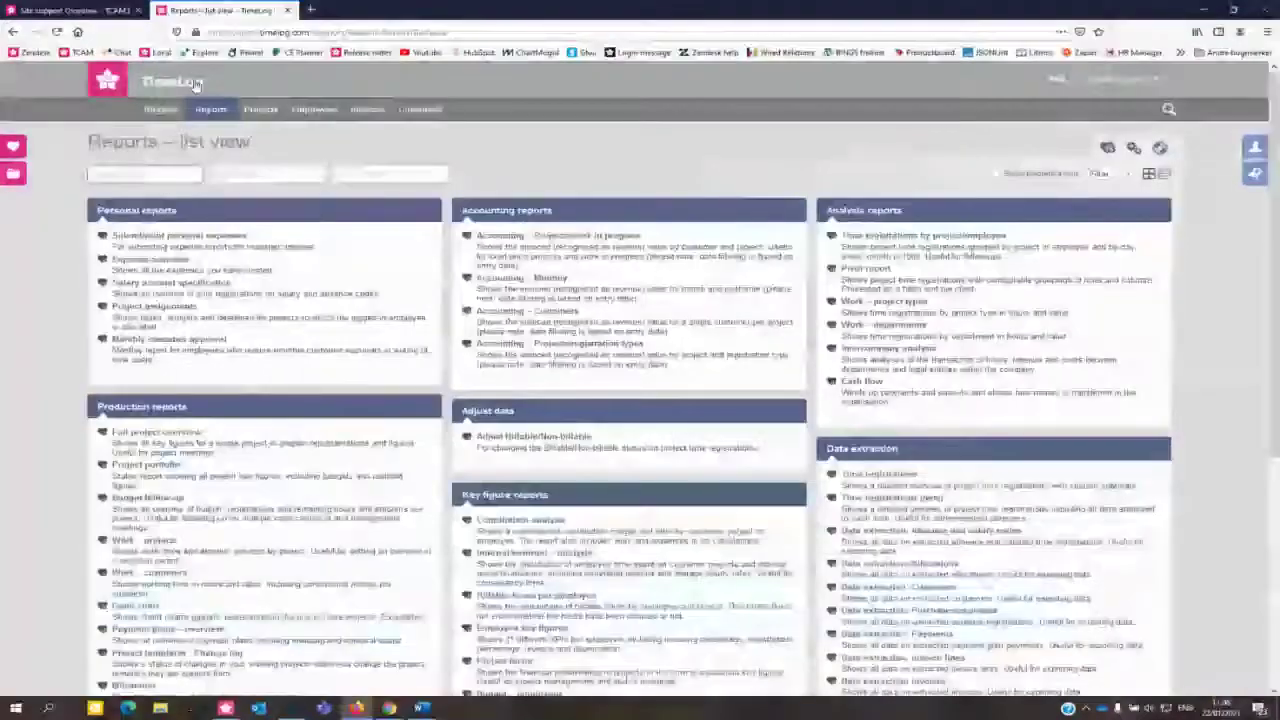
Step: Filter the reports list by keyword and open the Time registration accuracy report
{"action": "left_click", "coordinate": [131, 176]}
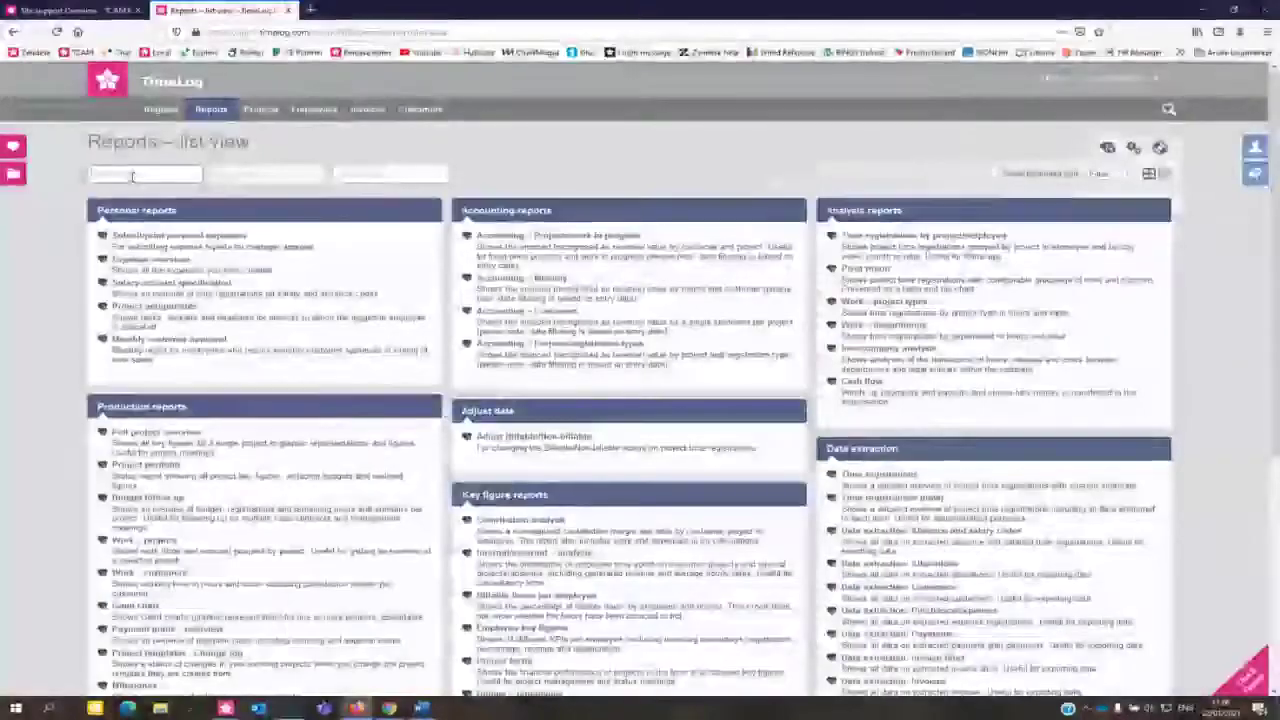
{"action": "type", "text": "s"}
{"action": "type", "text": "ime"}
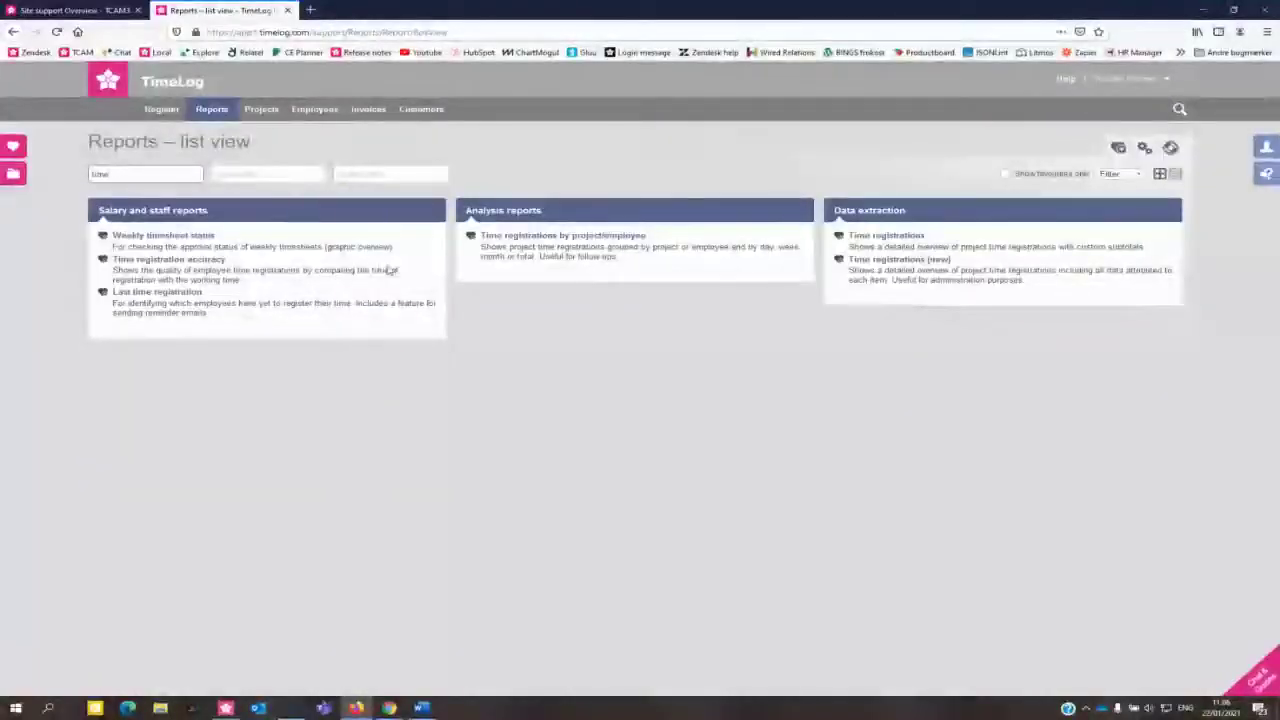
{"action": "mouse_move", "coordinate": [212, 268]}
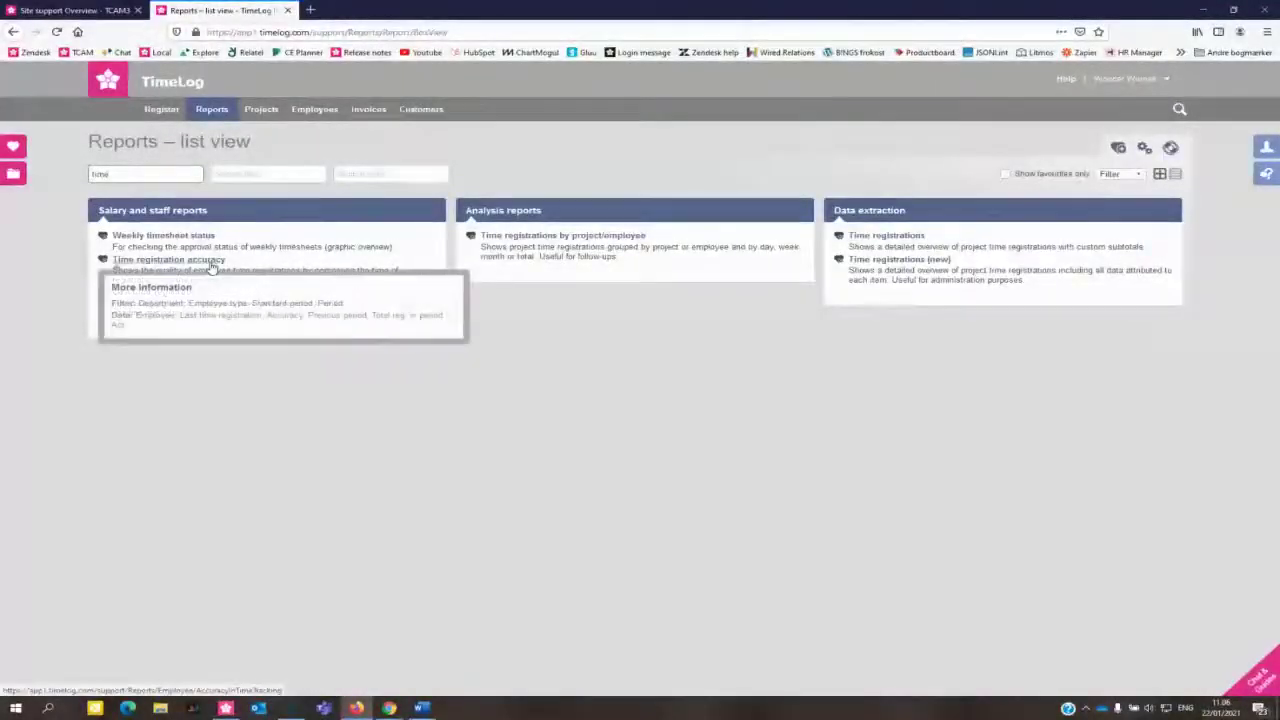
{"action": "left_click", "coordinate": [212, 264]}
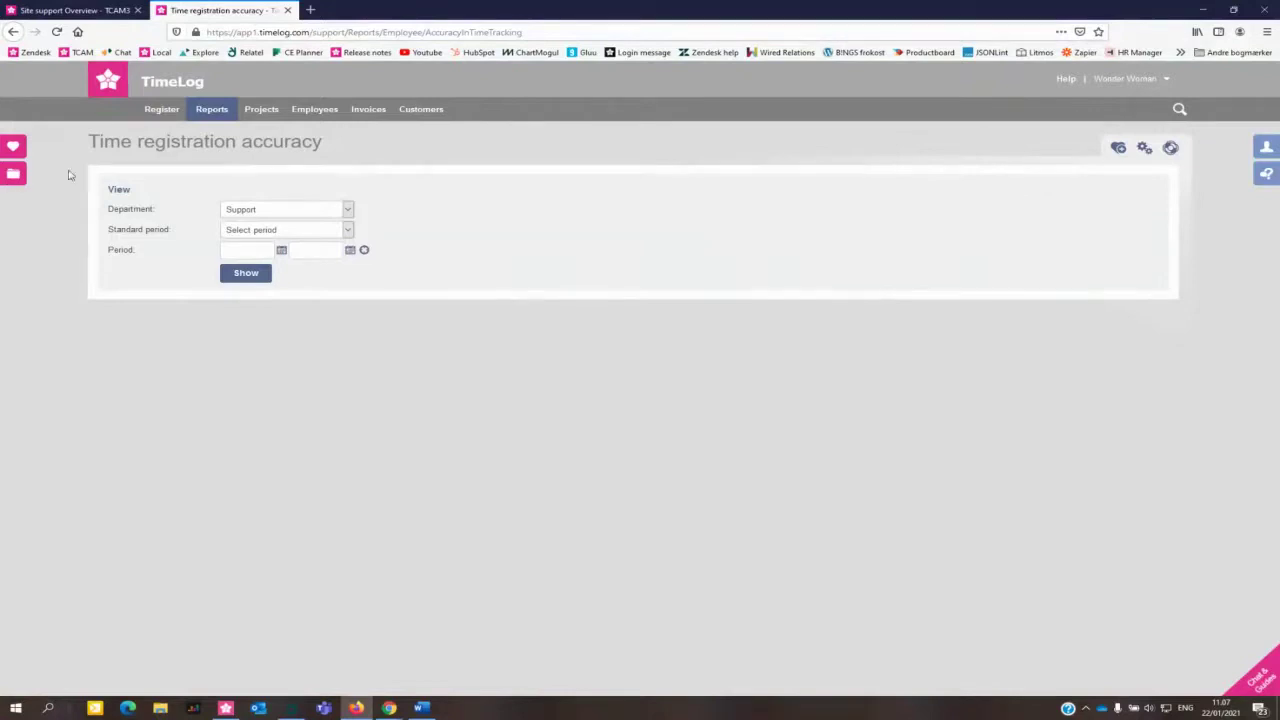
Step: Set the accuracy period to 011120–011220 and show the Support employees' results
{"action": "left_click", "coordinate": [264, 249]}
{"action": "type", "text": "011120"}
{"action": "key", "text": "Tab"}
{"action": "key", "text": "Tab"}
{"action": "type", "text": "011220"}
{"action": "left_click", "coordinate": [260, 276]}
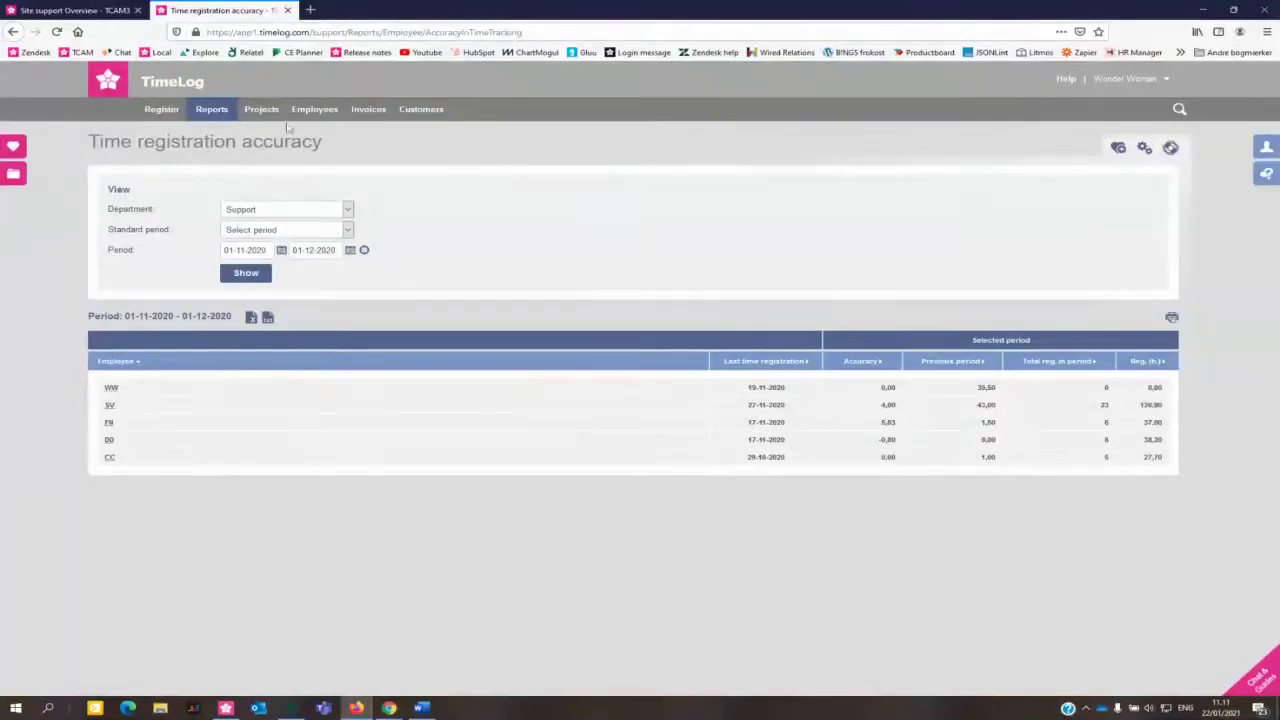
{"action": "left_click", "coordinate": [214, 110]}
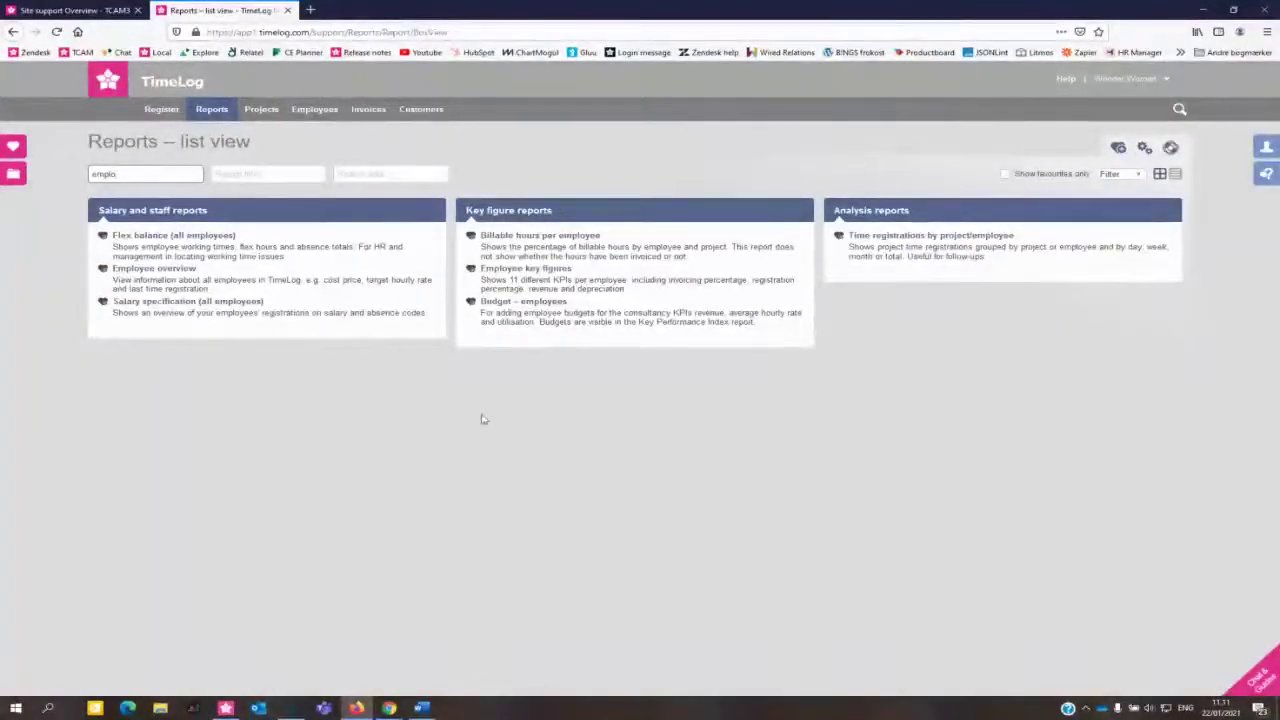
Step: Open Employee key figures and set the period to end in December, year 2020
{"action": "mouse_move", "coordinate": [551, 275]}
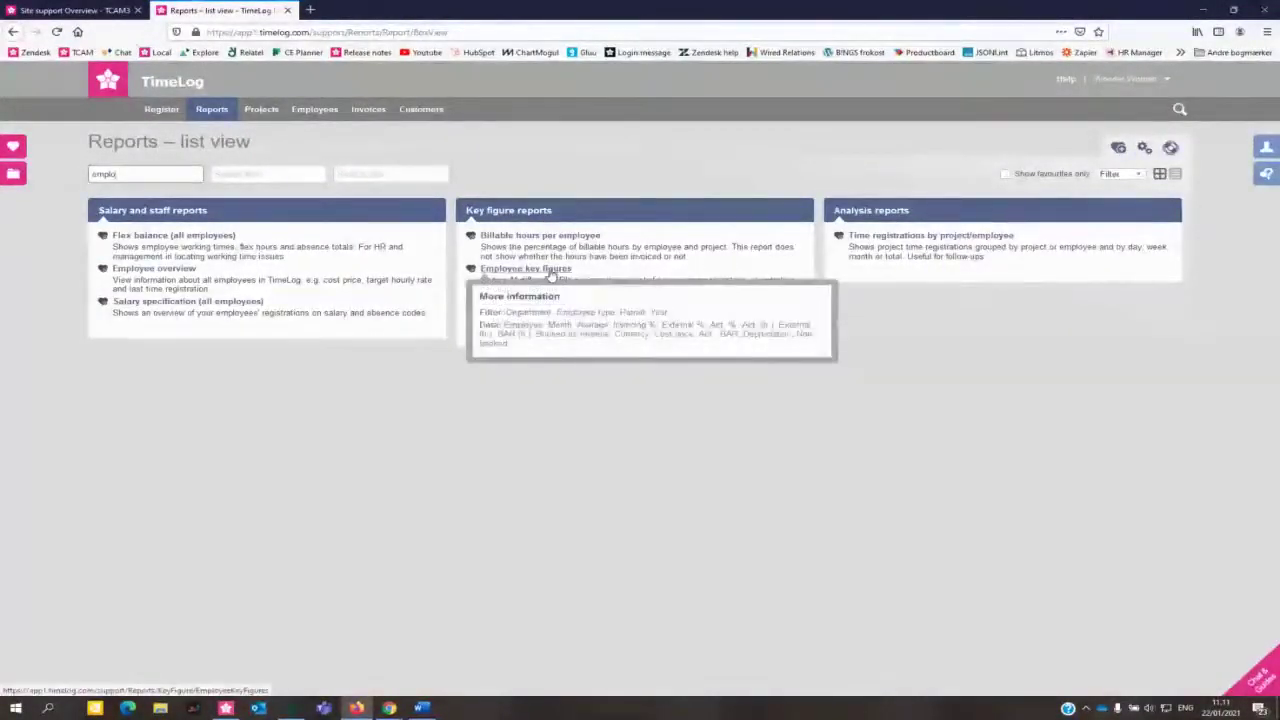
{"action": "left_click", "coordinate": [550, 274]}
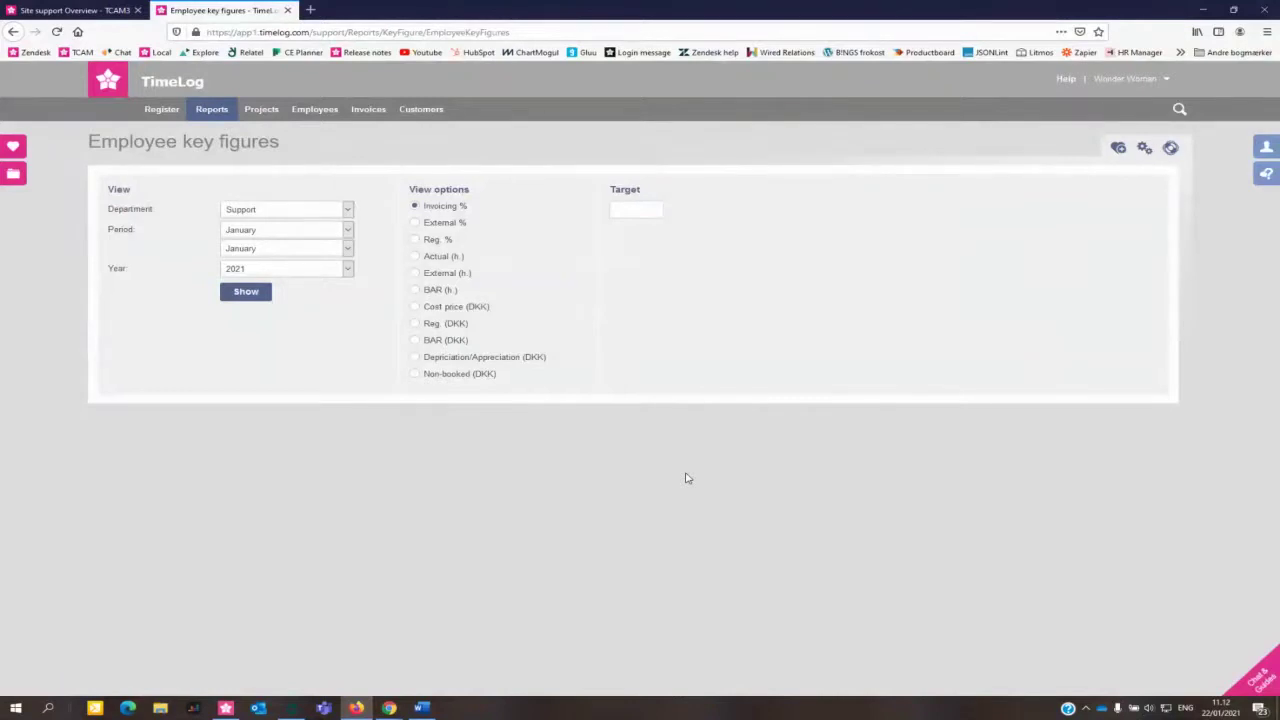
{"action": "left_click", "coordinate": [318, 248]}
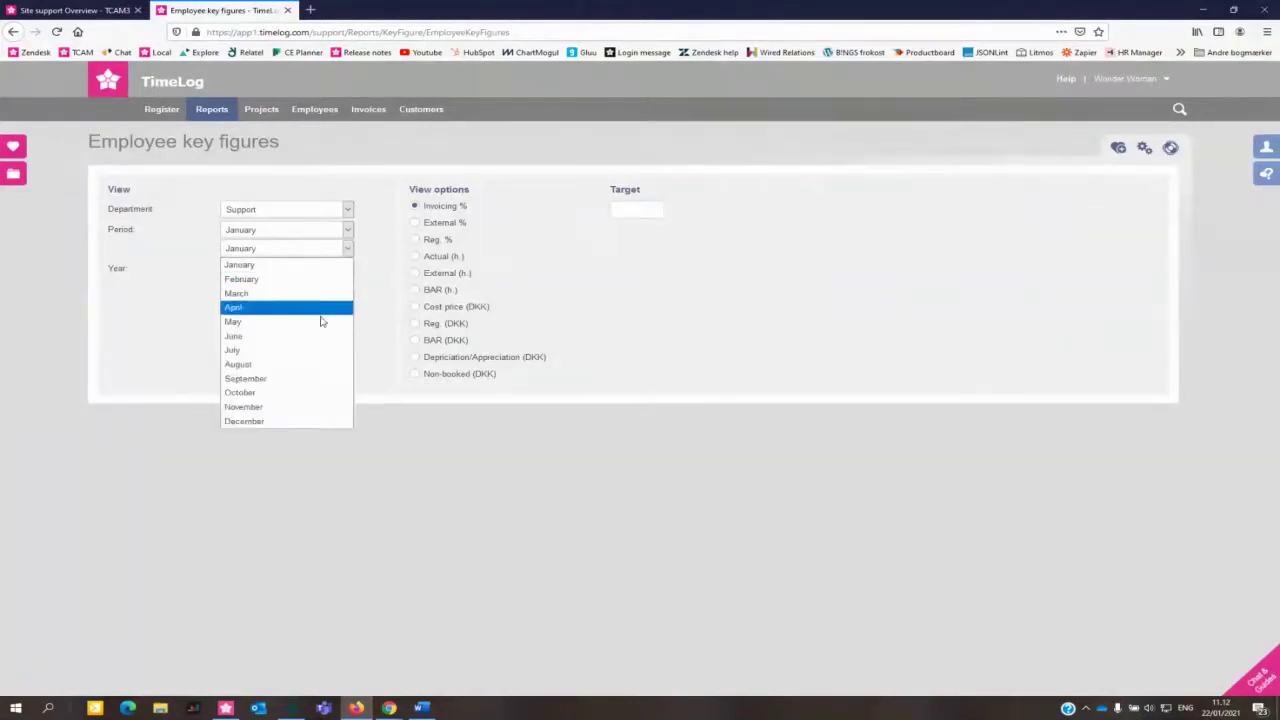
{"action": "left_click", "coordinate": [280, 421]}
{"action": "left_click", "coordinate": [272, 270]}
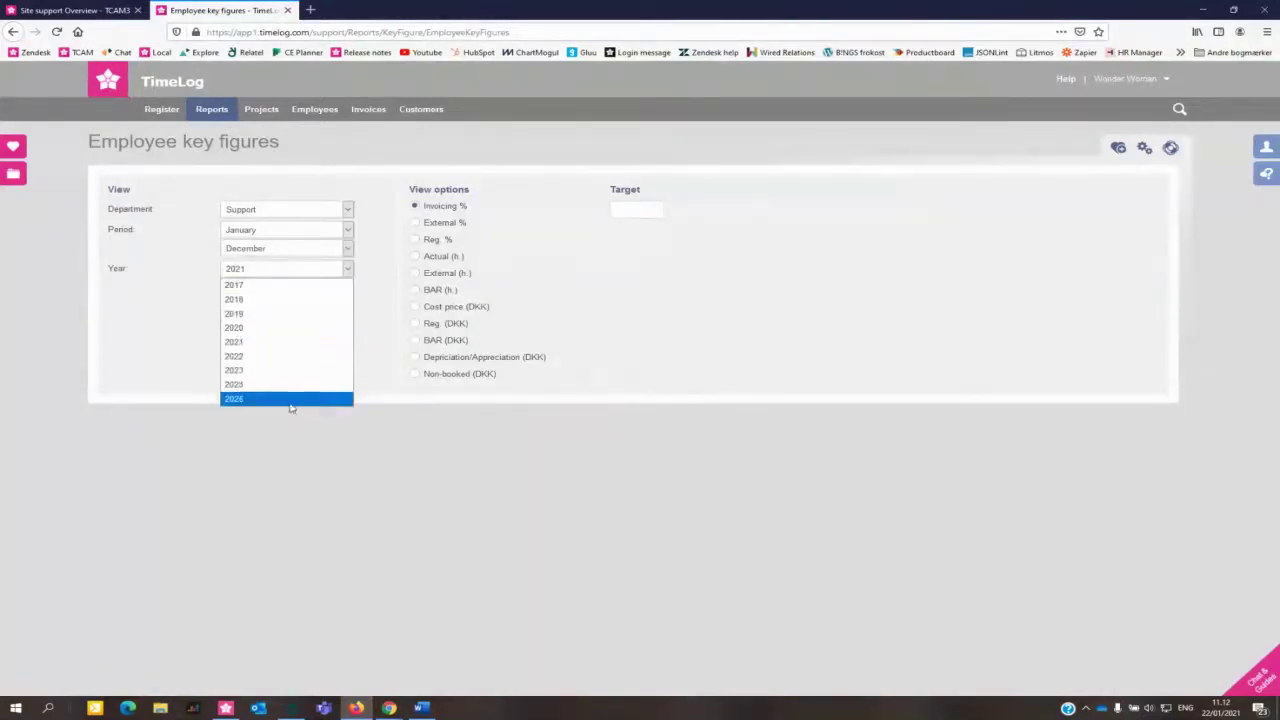
{"action": "left_click", "coordinate": [259, 328]}
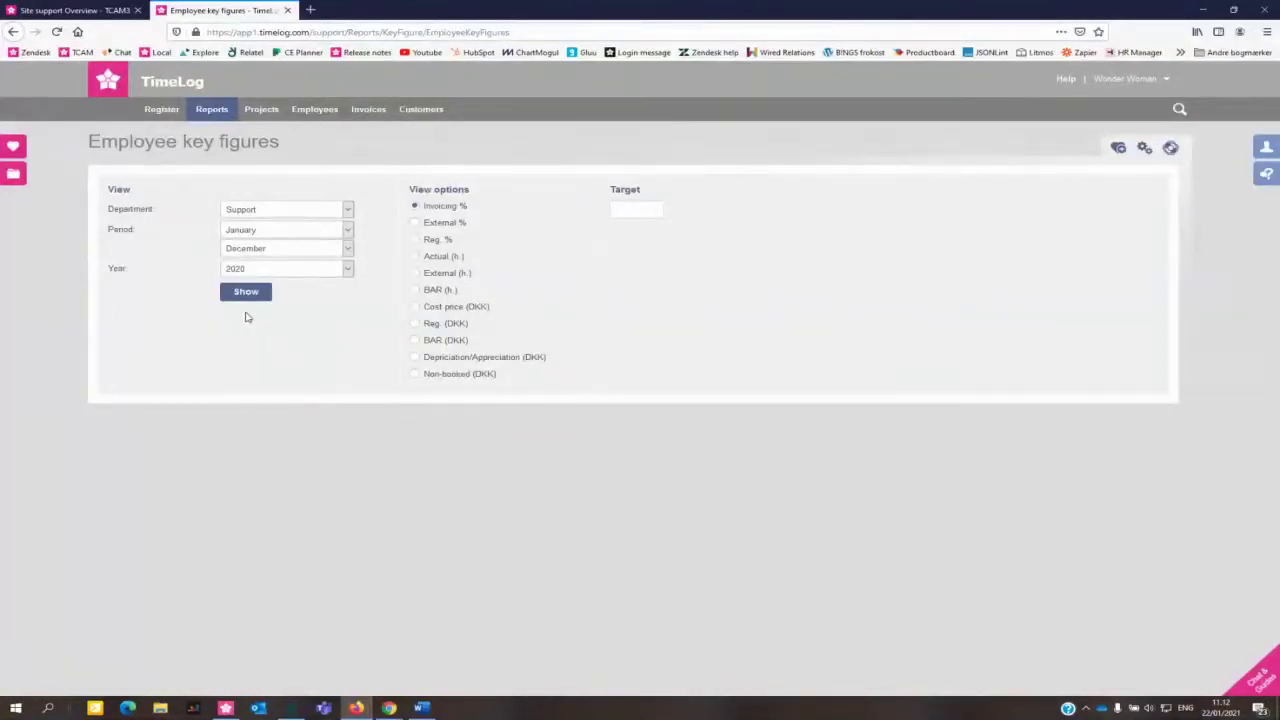
Step: Show the 2020 monthly Invoicing % table for the five Support employees
{"action": "left_click", "coordinate": [236, 294]}
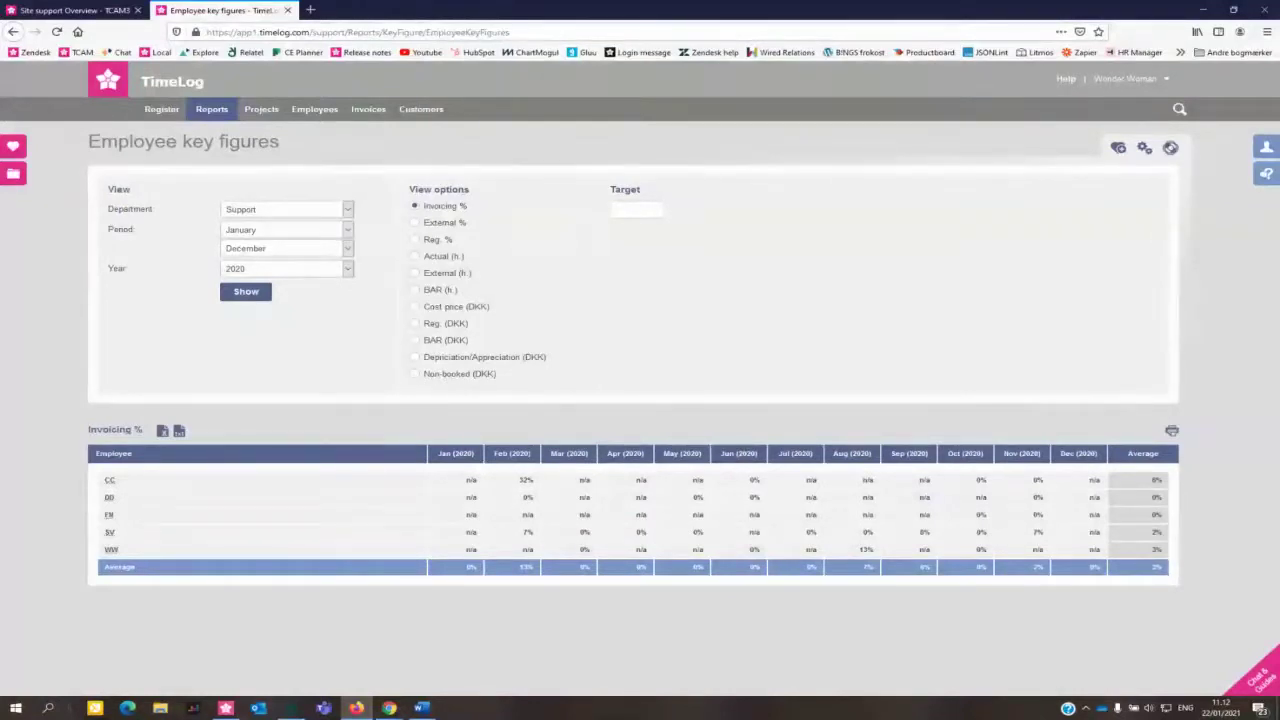
{"action": "left_click", "coordinate": [634, 207]}
{"action": "type", "text": "70"}
{"action": "left_click", "coordinate": [240, 296]}
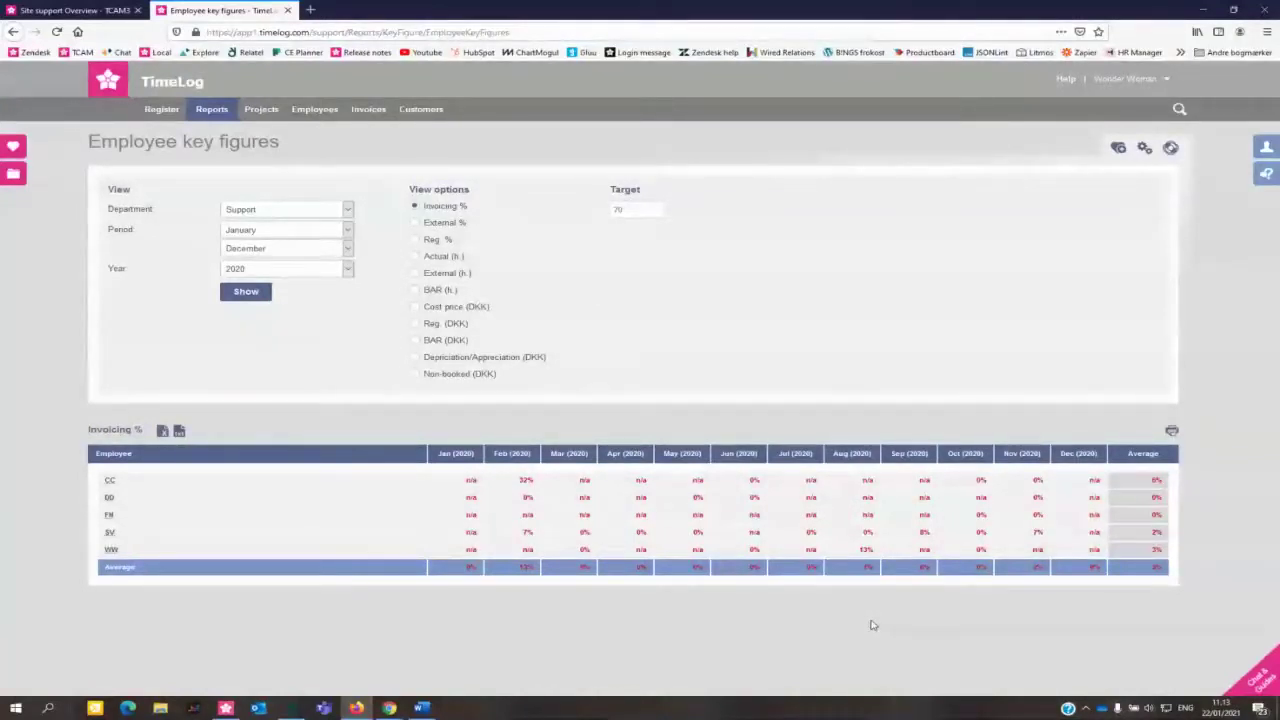
{"action": "left_click", "coordinate": [652, 212]}
{"action": "double_click", "coordinate": [651, 209]}
{"action": "type", "text": "30"}
{"action": "left_click", "coordinate": [236, 292]}
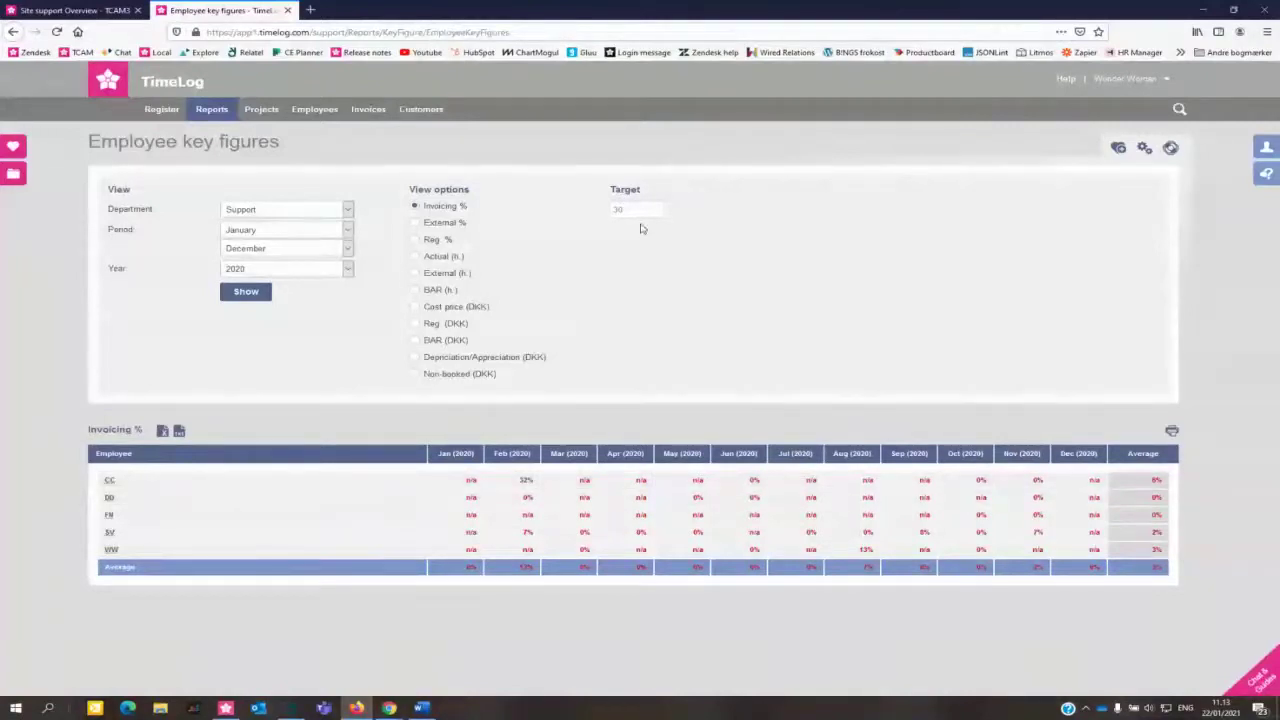
{"action": "left_click", "coordinate": [615, 209]}
{"action": "left_click", "coordinate": [258, 291]}
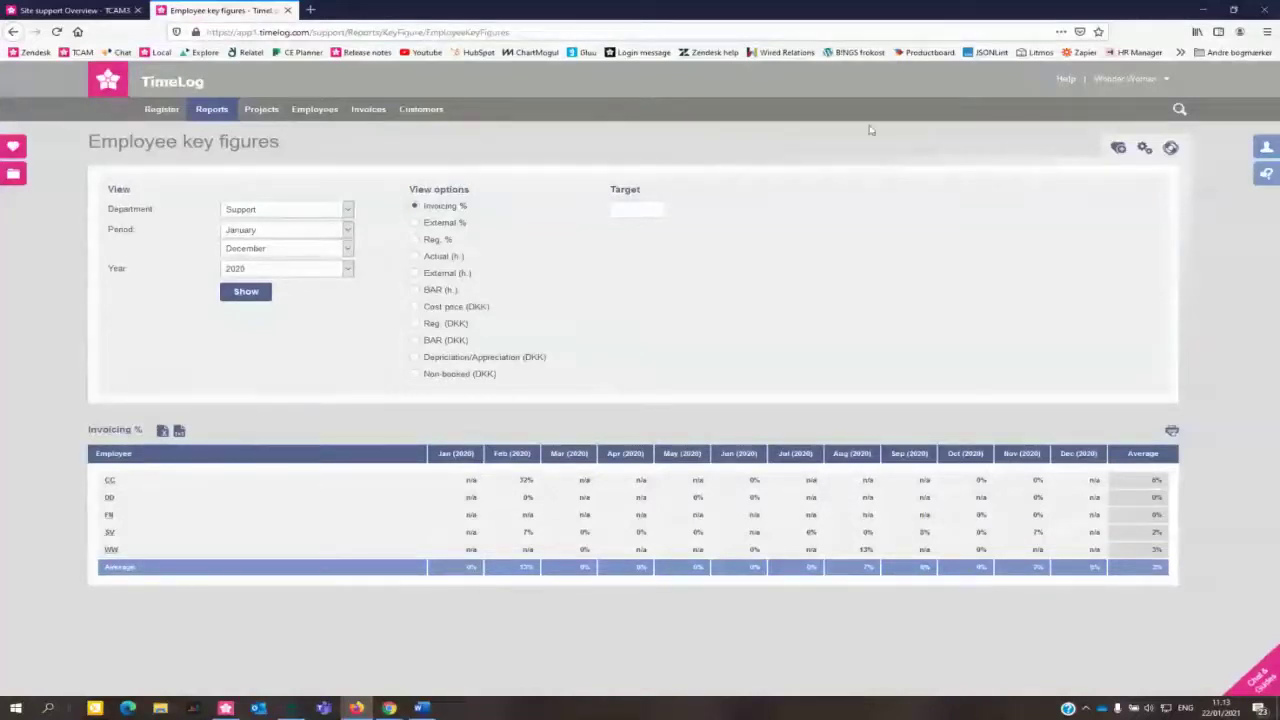
Step: Switch View options to Reg. % and show the 2020 monthly figures per employee
{"action": "left_click", "coordinate": [431, 241]}
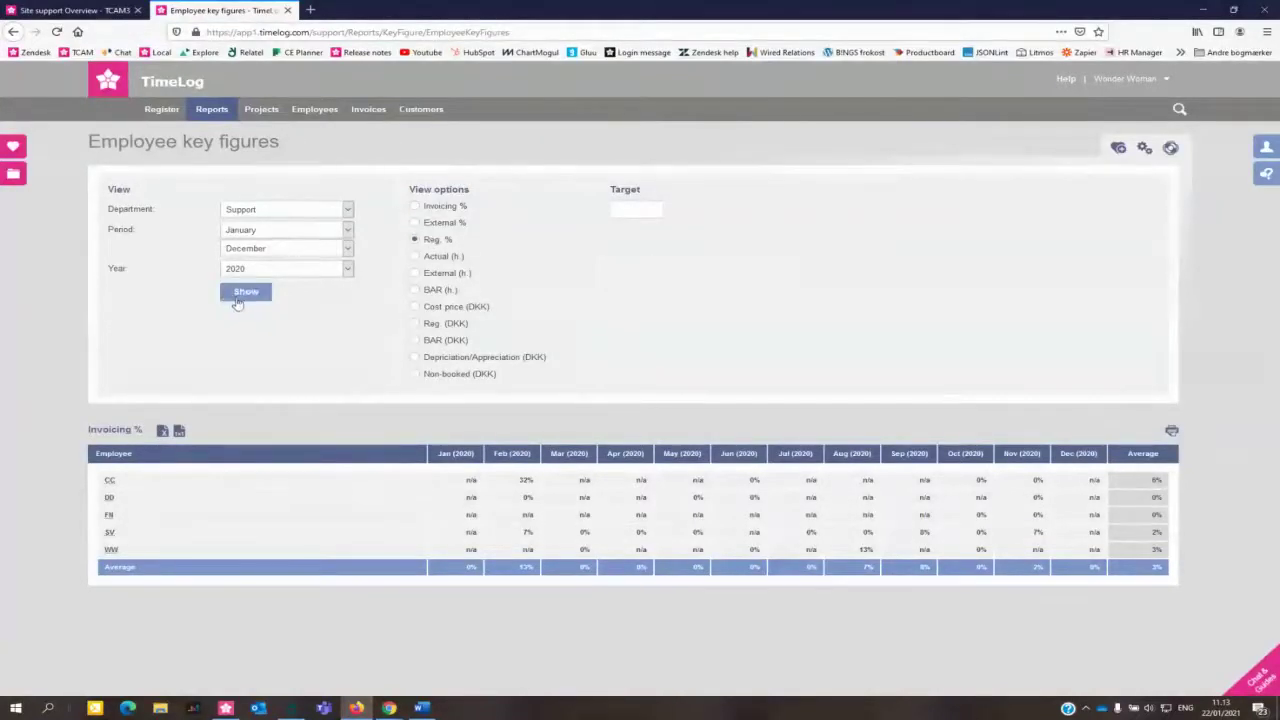
{"action": "left_click", "coordinate": [240, 298]}
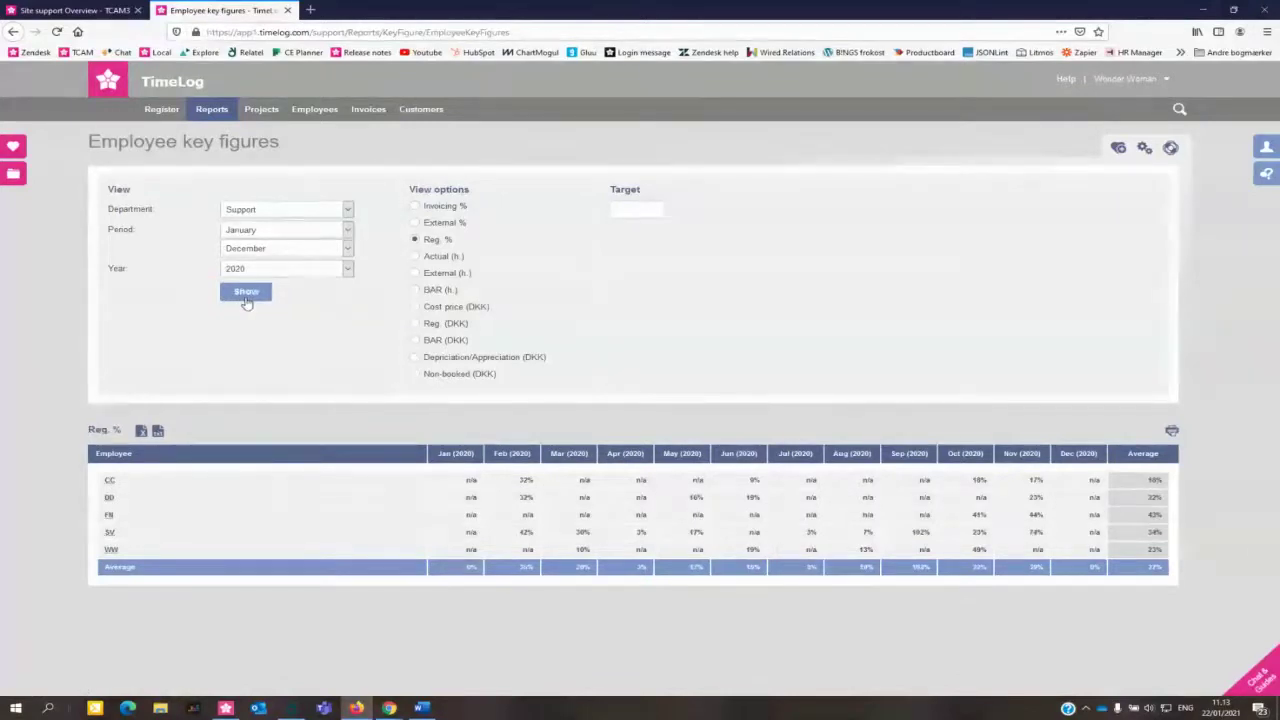